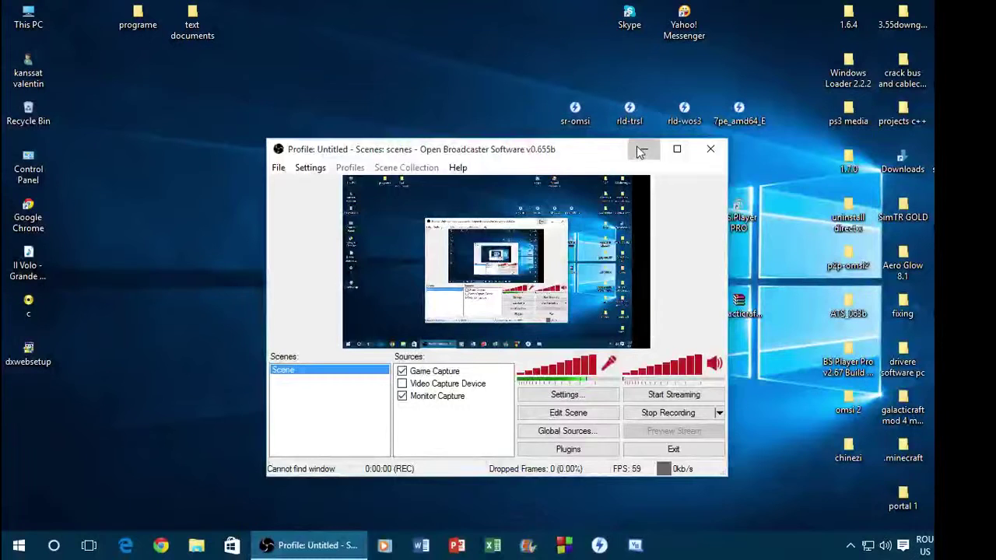
- Minimize the recording software window and open the Windows Settings app
{"action": "left_click", "coordinate": [638, 147]}
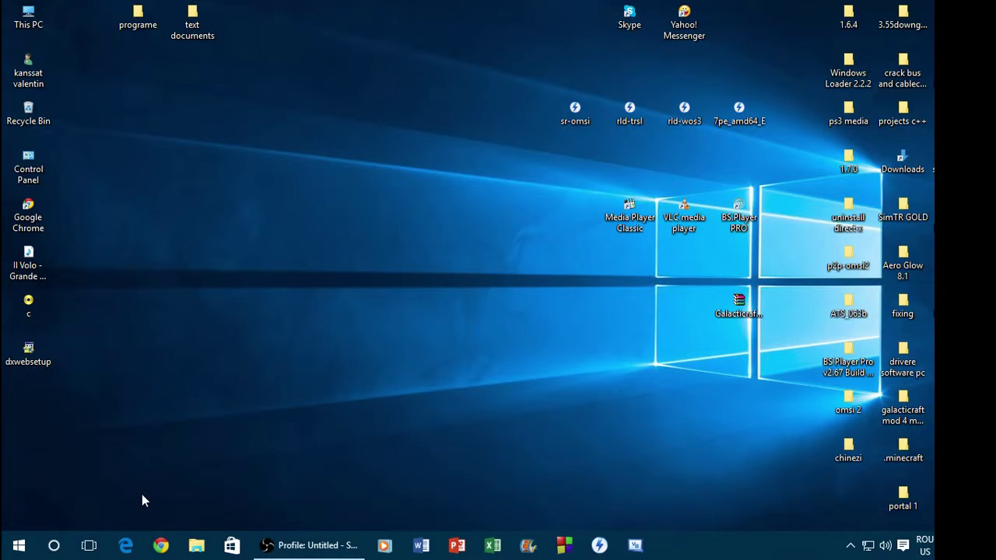
{"action": "left_click", "coordinate": [10, 551]}
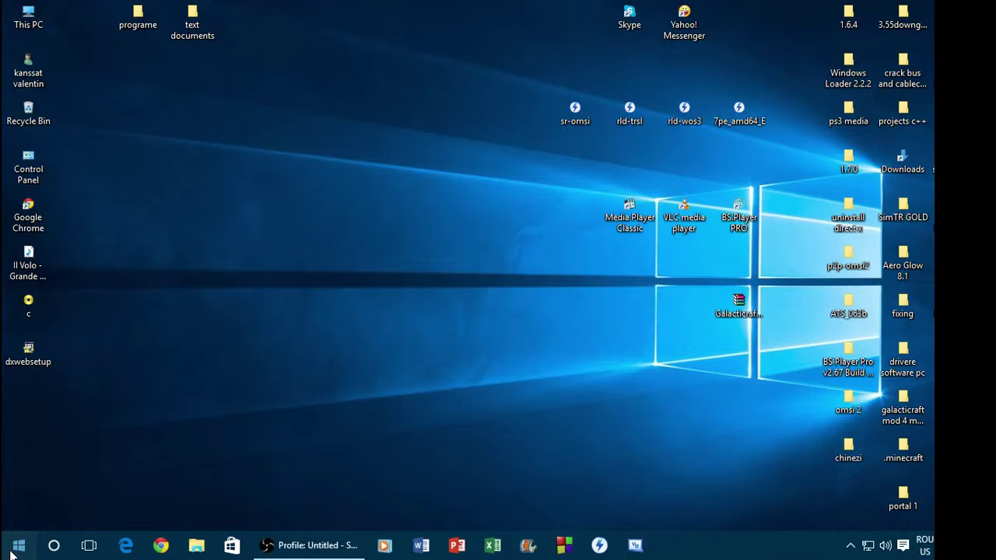
{"action": "left_click", "coordinate": [22, 548]}
{"action": "left_click", "coordinate": [22, 549]}
{"action": "left_click", "coordinate": [22, 549]}
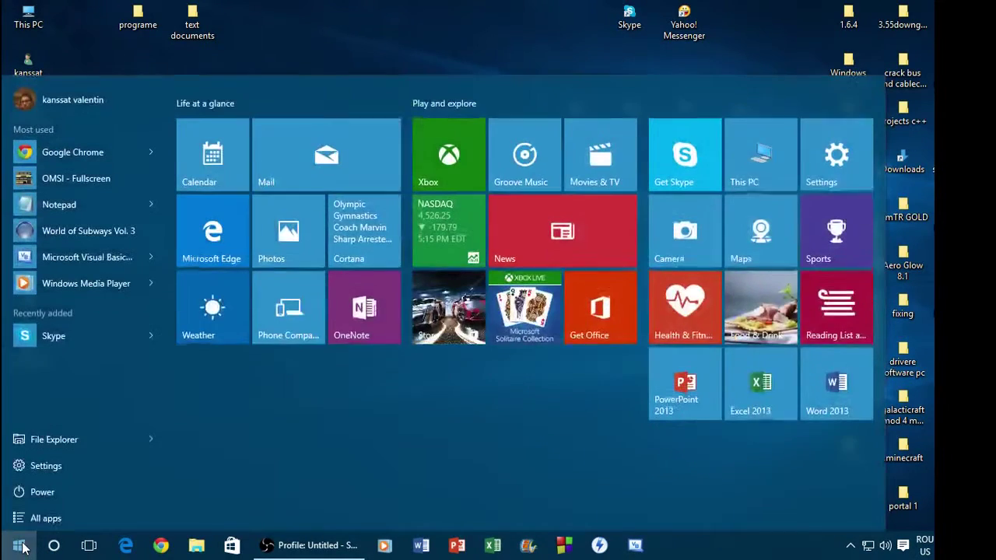
{"action": "left_click", "coordinate": [89, 463]}
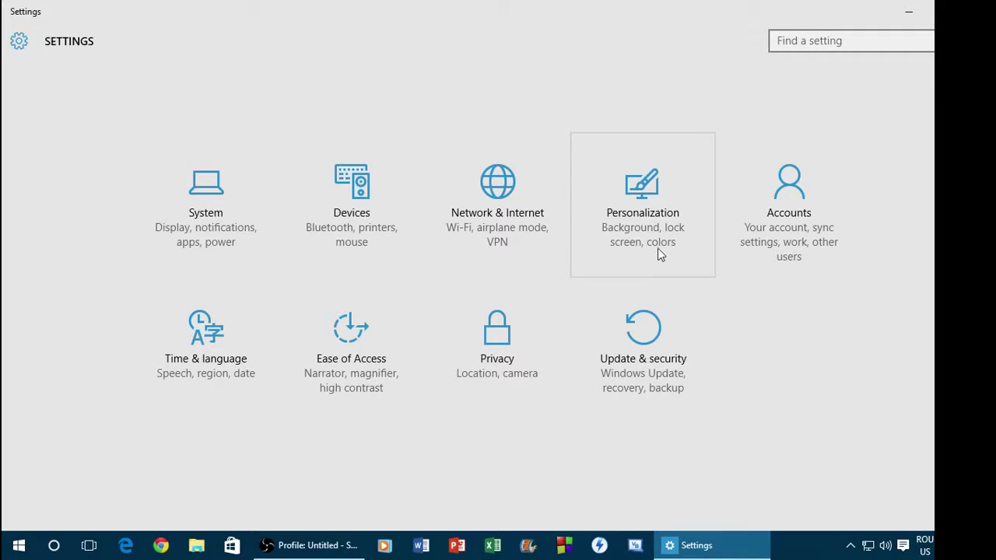
- Review the list of default apps in the System settings
{"action": "left_click", "coordinate": [188, 187]}
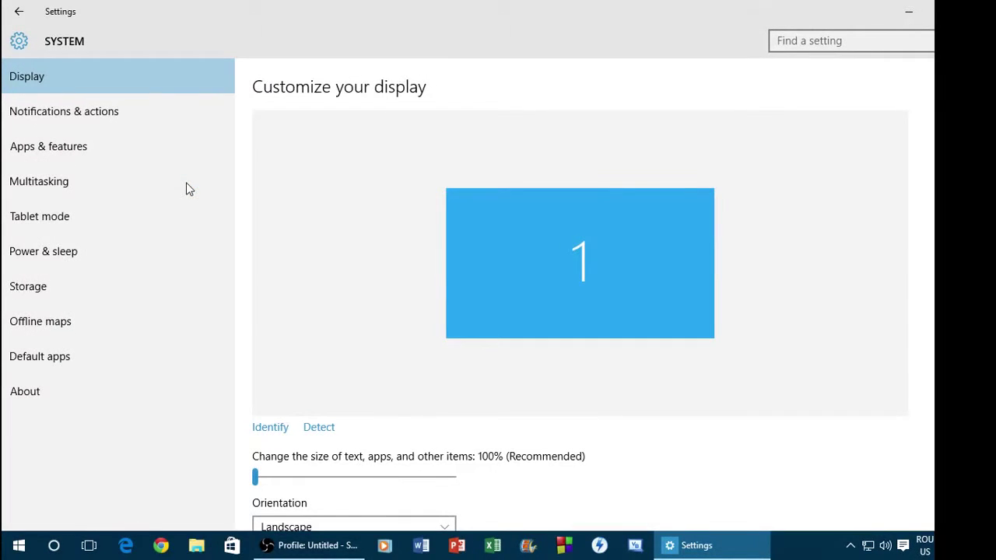
{"action": "left_click", "coordinate": [89, 355]}
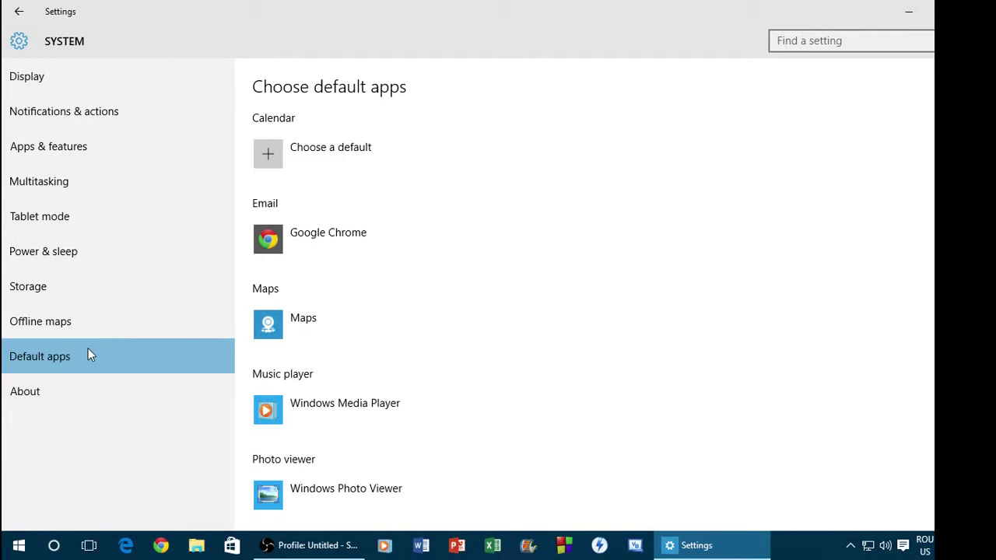
{"action": "scroll", "coordinate": [592, 296], "scroll_direction": "down", "scroll_amount": 3}
{"action": "scroll", "coordinate": [591, 296], "scroll_direction": "down", "scroll_amount": 2}
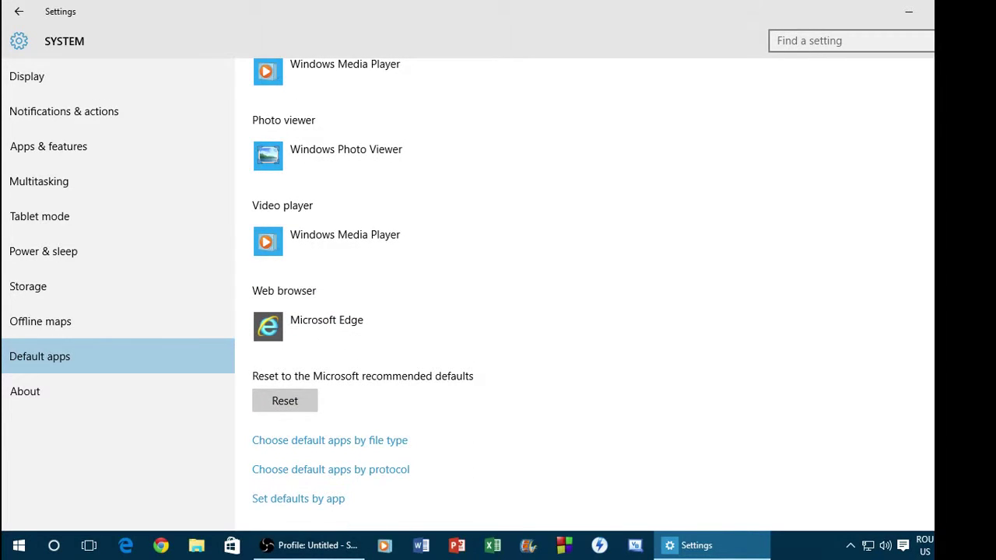
{"action": "scroll", "coordinate": [591, 296], "scroll_direction": "up", "scroll_amount": 4}
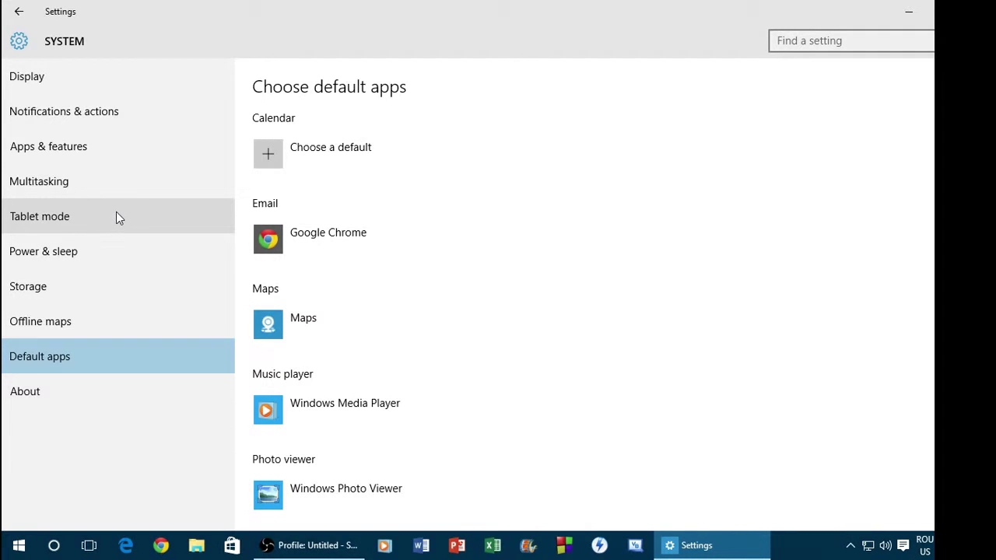
- Look through the Personalization settings, including the background and lock screen pages, and return to the Settings overview
{"action": "left_click", "coordinate": [15, 8]}
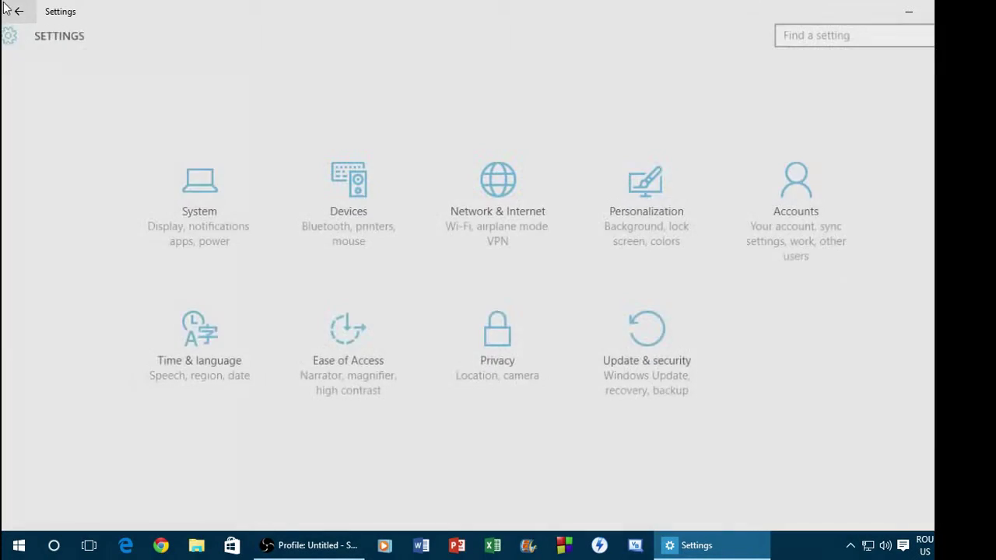
{"action": "left_click", "coordinate": [683, 256]}
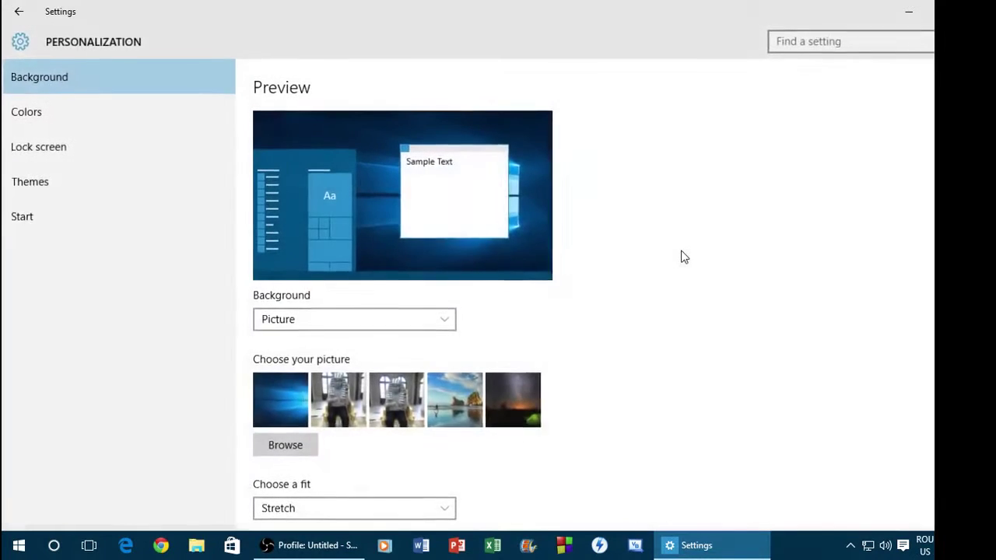
{"action": "left_click", "coordinate": [49, 118]}
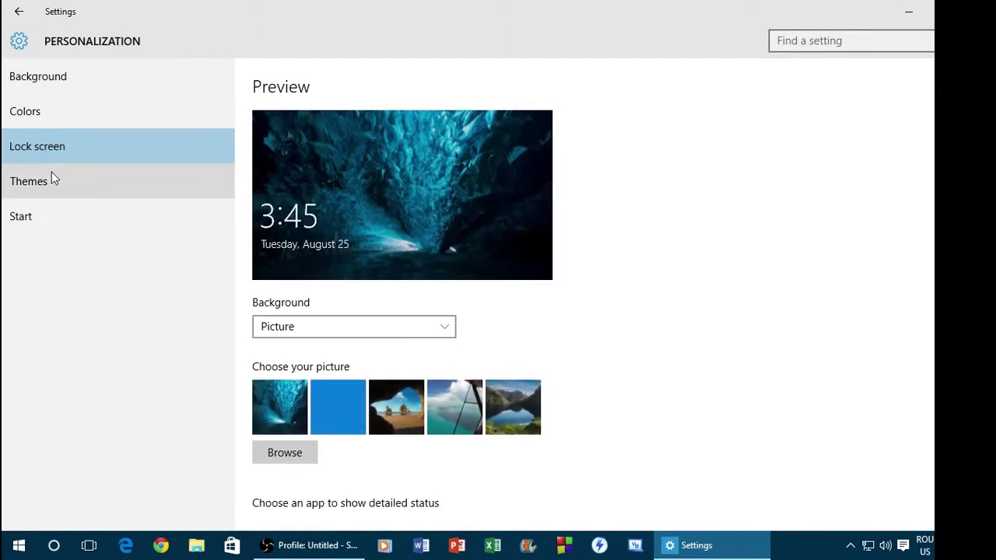
{"action": "left_click", "coordinate": [51, 177]}
{"action": "left_click", "coordinate": [18, 11]}
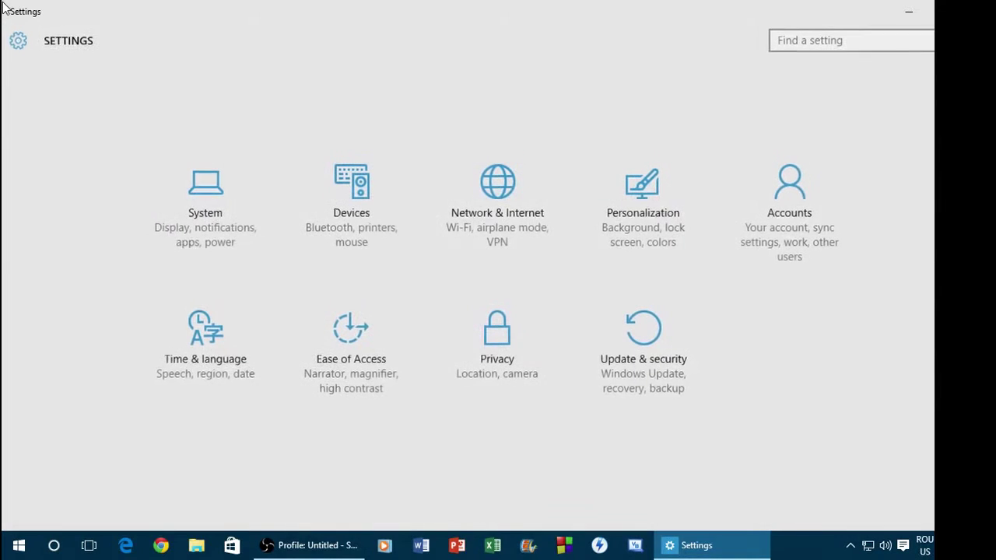
- Check the data usage overview under Network & Internet and look briefly into Devices
{"action": "left_click", "coordinate": [481, 239]}
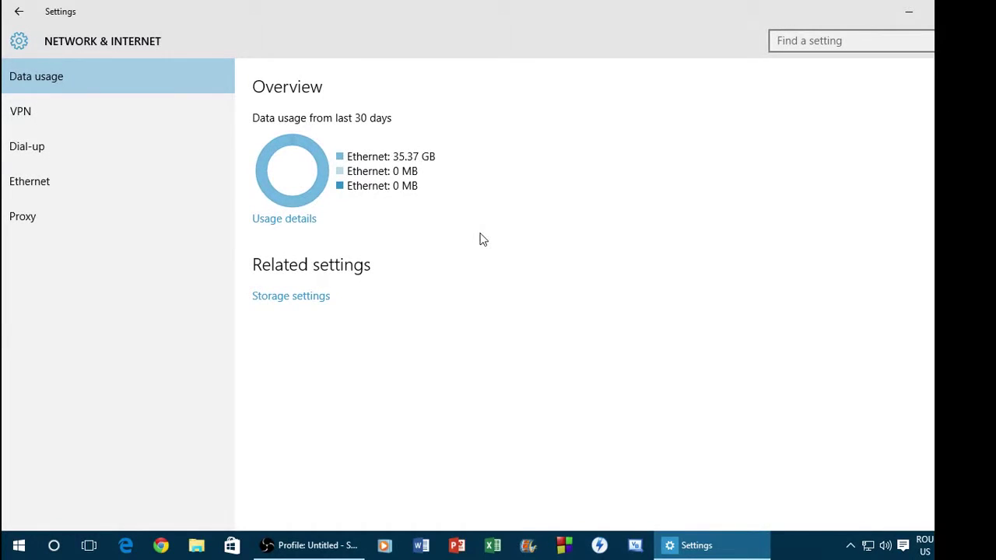
{"action": "left_click", "coordinate": [19, 11]}
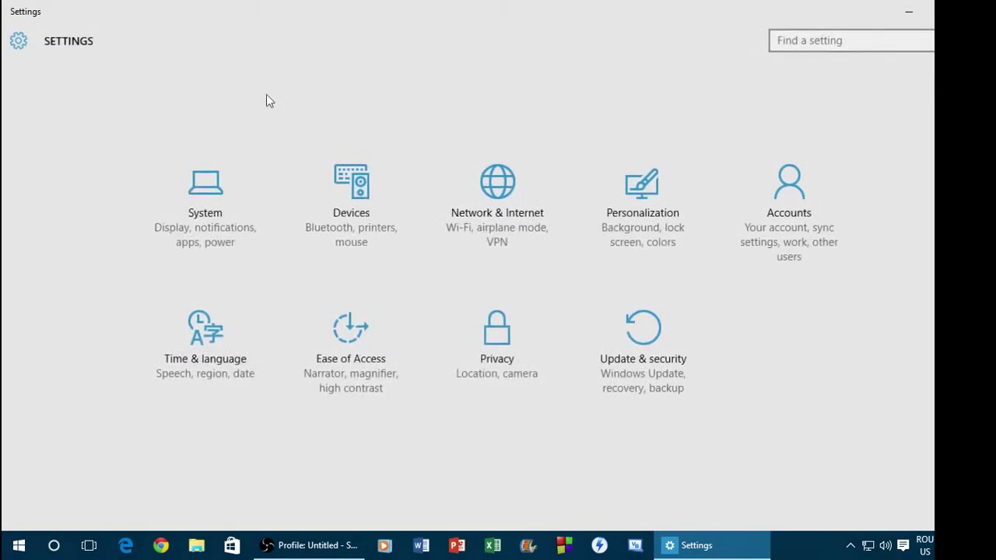
{"action": "left_click", "coordinate": [336, 214]}
{"action": "left_click", "coordinate": [5, 7]}
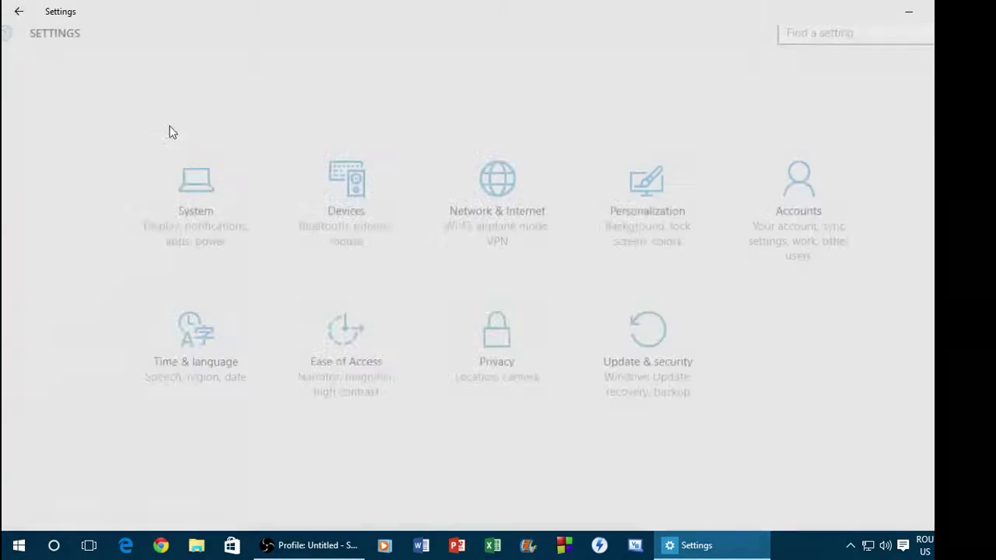
- Examine the Notifications & actions, Apps & features and Storage pages of the System settings, and return to the overview
{"action": "left_click", "coordinate": [243, 199]}
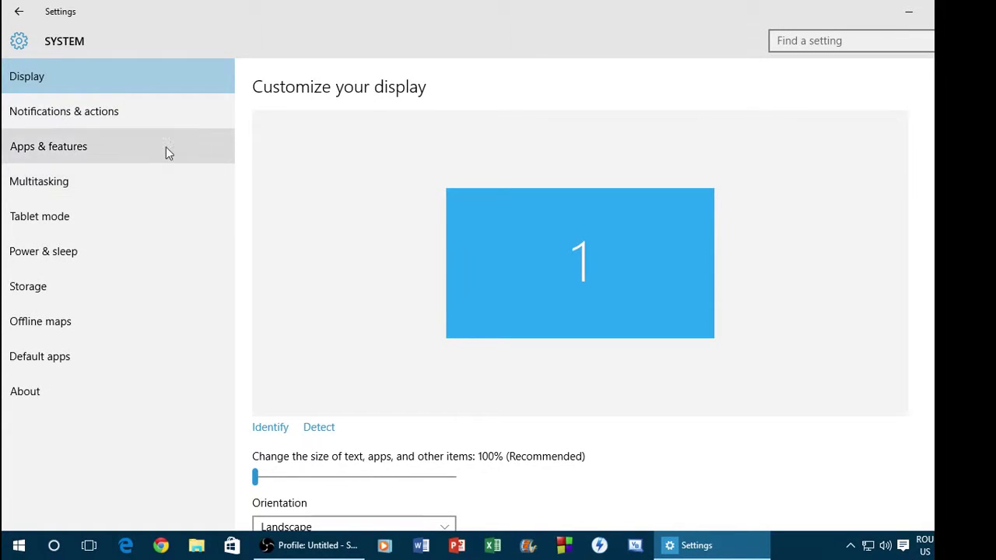
{"action": "left_click", "coordinate": [180, 113]}
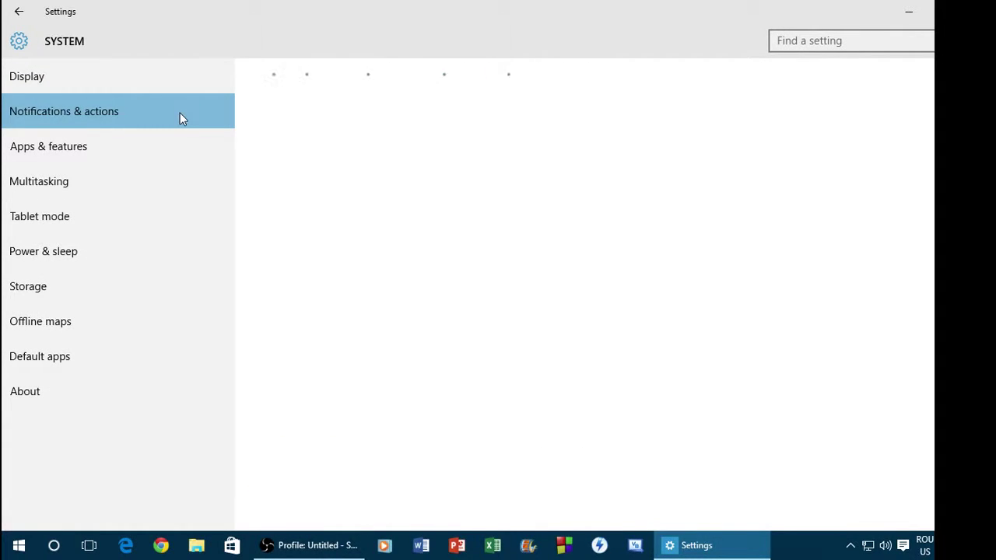
{"action": "left_click", "coordinate": [190, 155]}
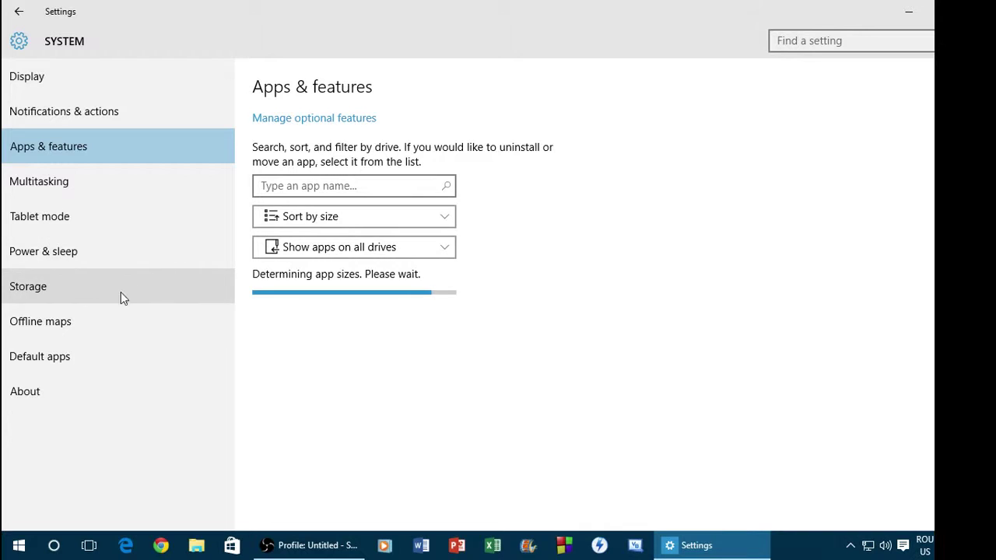
{"action": "left_click", "coordinate": [92, 285]}
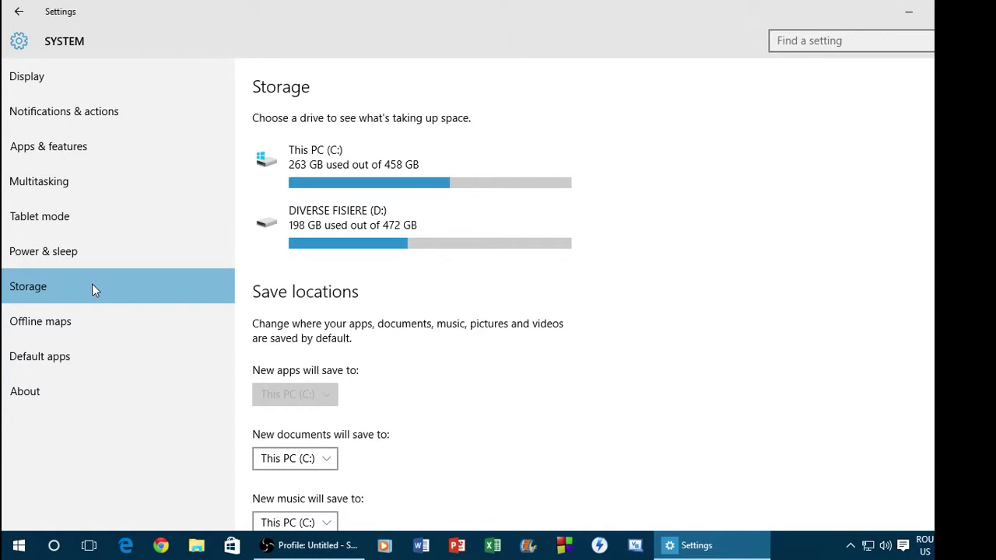
{"action": "left_click", "coordinate": [173, 251]}
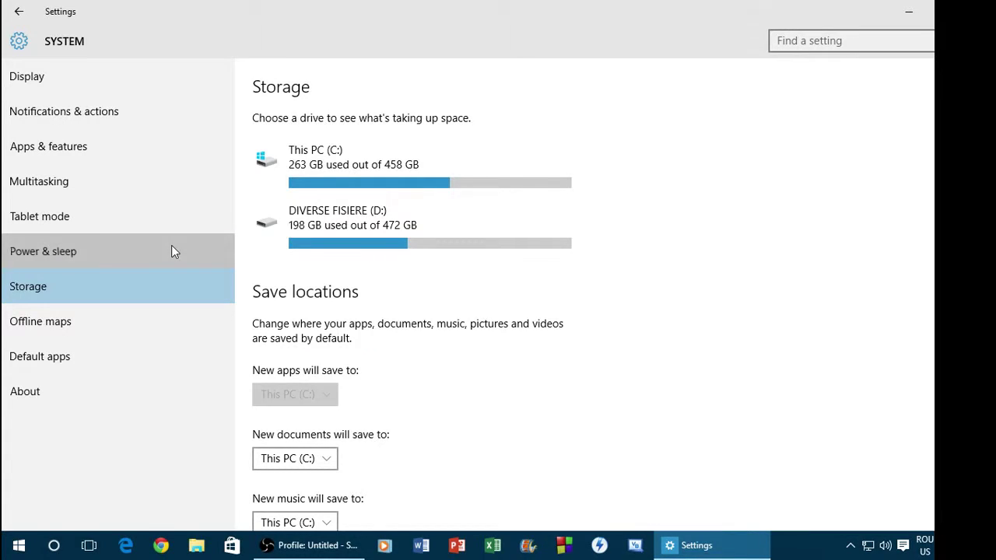
{"action": "left_click", "coordinate": [7, 14]}
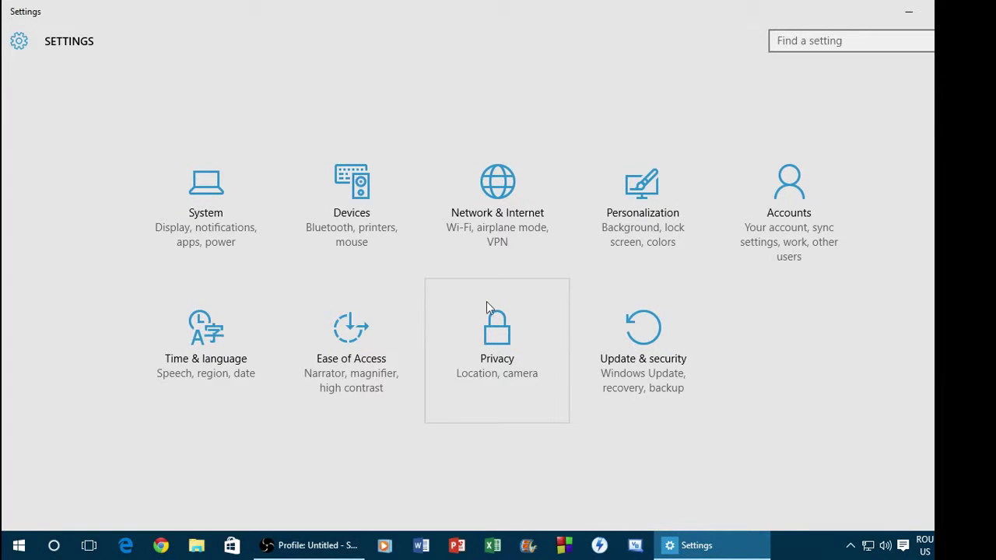
- Look through the Accounts, Time & language, Ease of Access and Privacy categories, returning to the Settings overview after each
{"action": "left_click", "coordinate": [771, 192]}
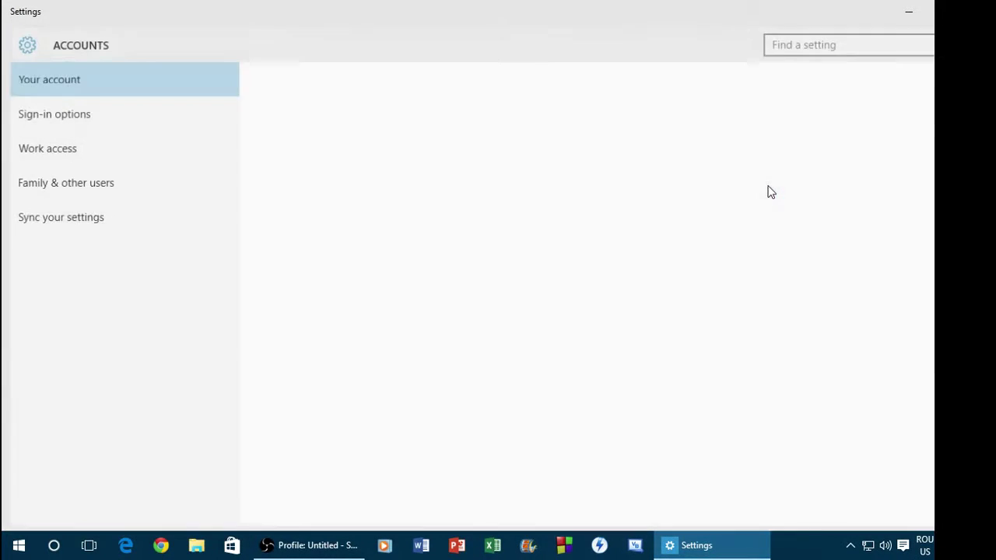
{"action": "left_click", "coordinate": [8, 11]}
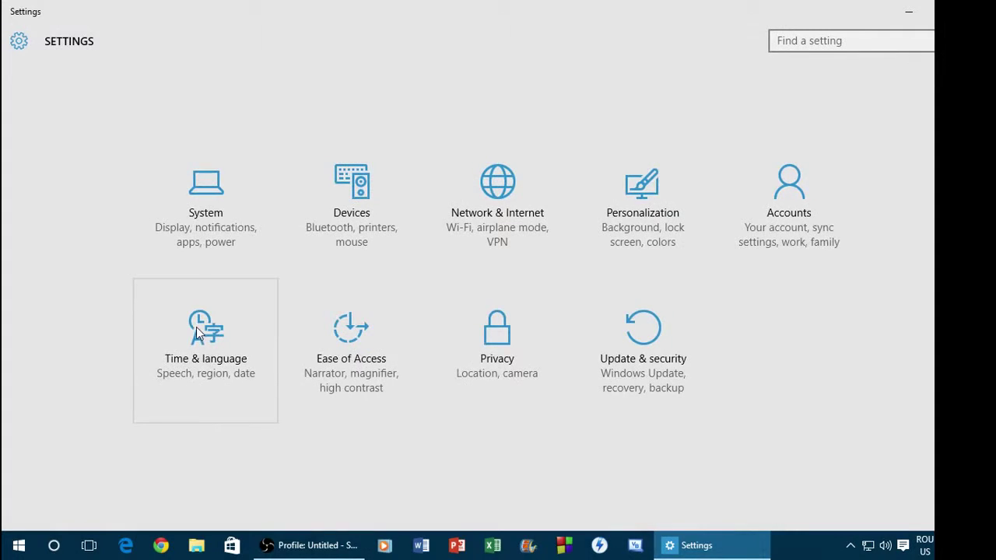
{"action": "left_click", "coordinate": [198, 330]}
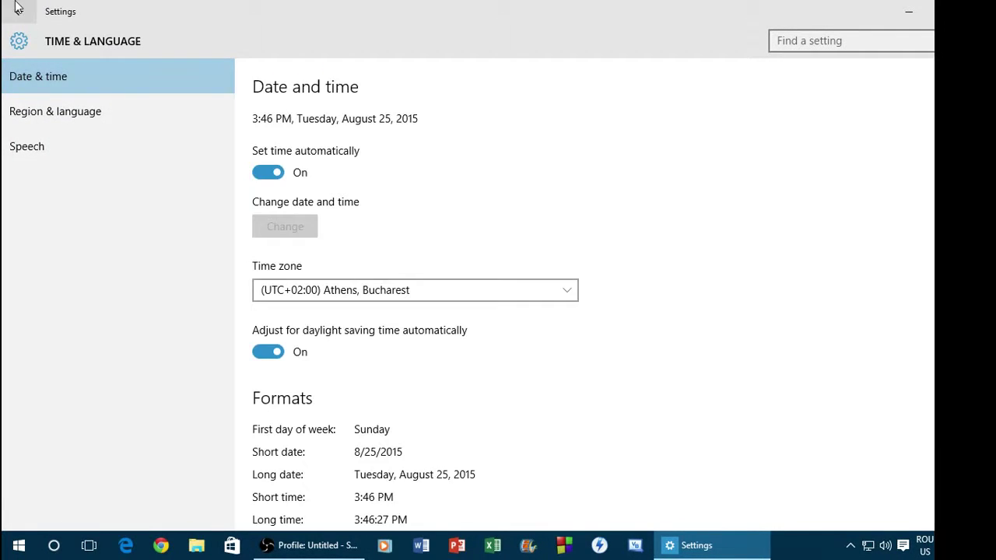
{"action": "left_click", "coordinate": [19, 11]}
{"action": "left_click", "coordinate": [315, 346]}
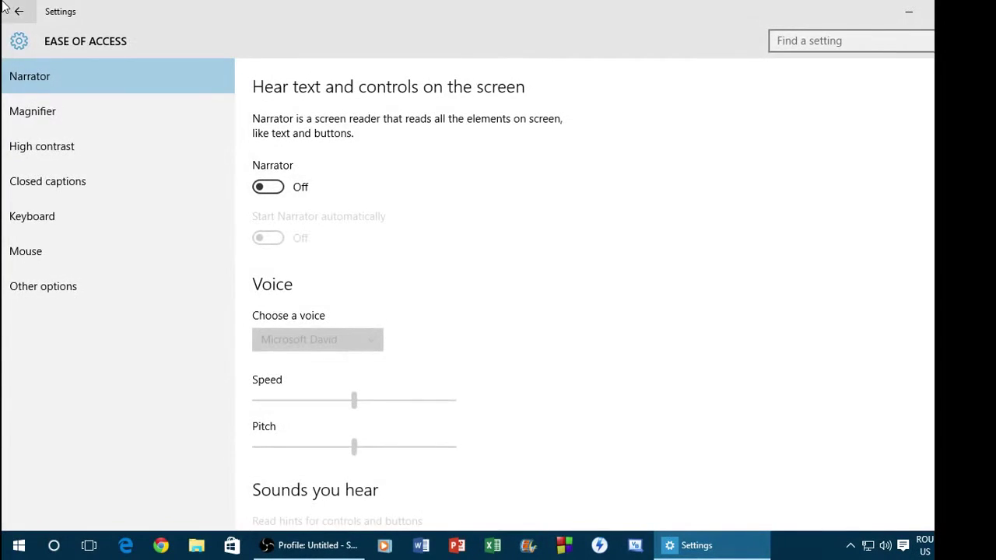
{"action": "left_click", "coordinate": [16, 11]}
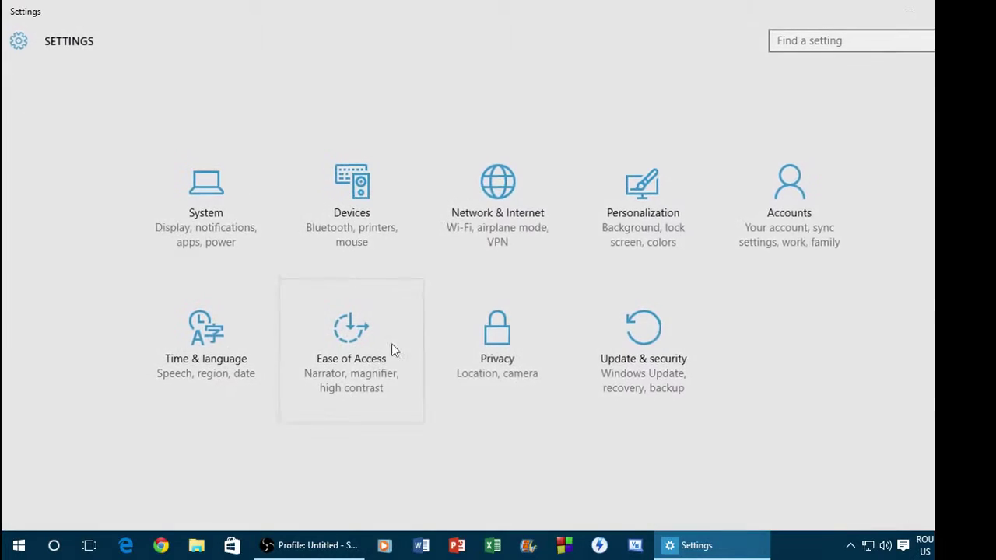
{"action": "left_click", "coordinate": [522, 378]}
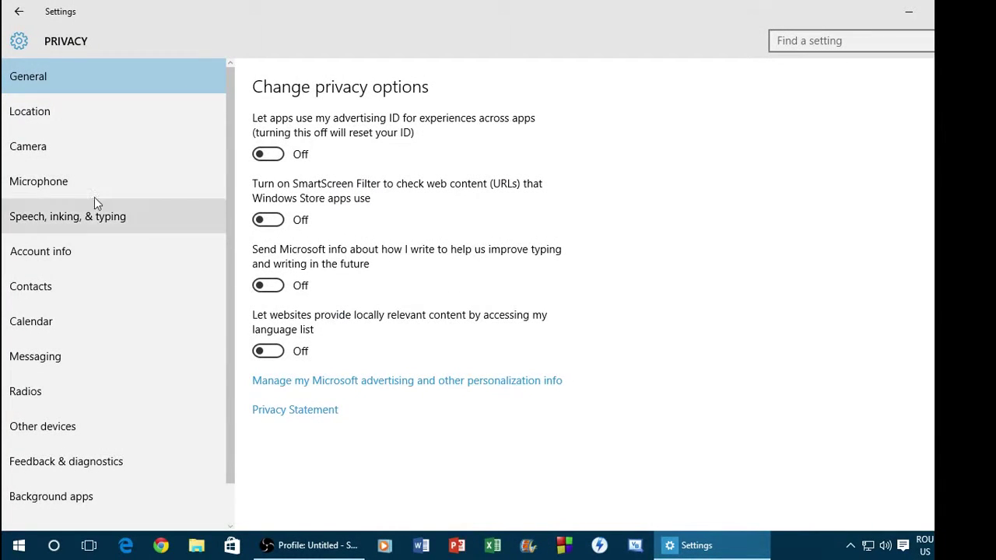
{"action": "left_click", "coordinate": [14, 11]}
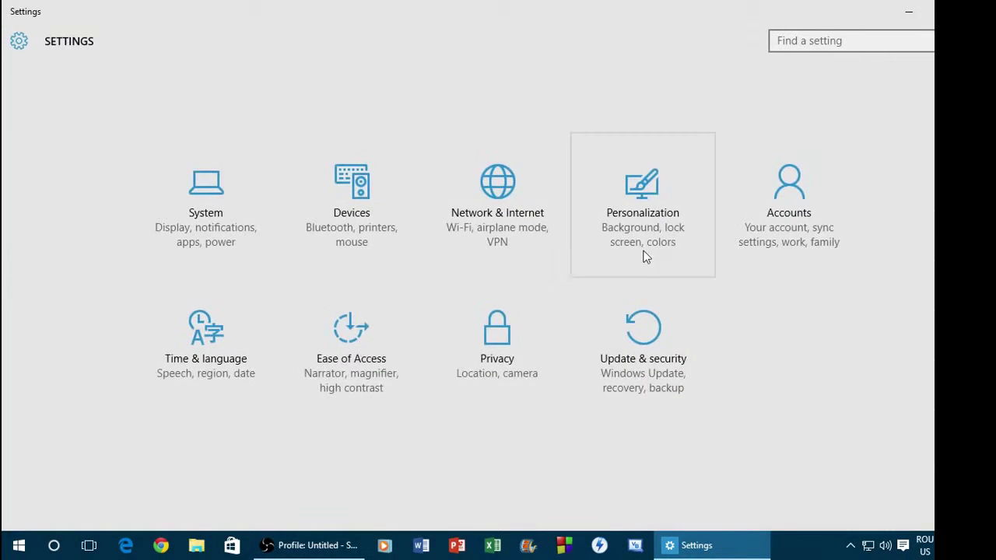
- In the Privacy settings, turn off location for both the account and the whole device
{"action": "left_click", "coordinate": [563, 362]}
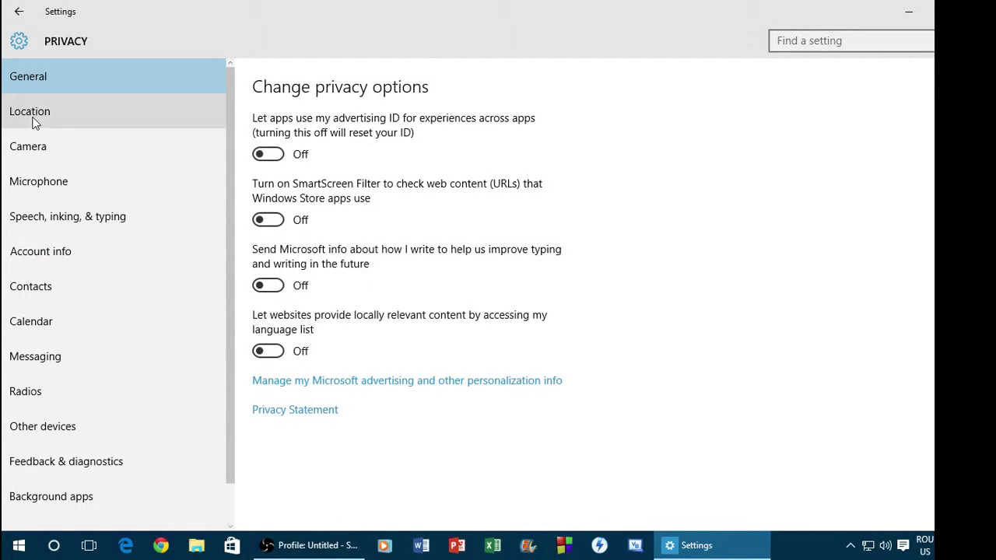
{"action": "left_click", "coordinate": [149, 113]}
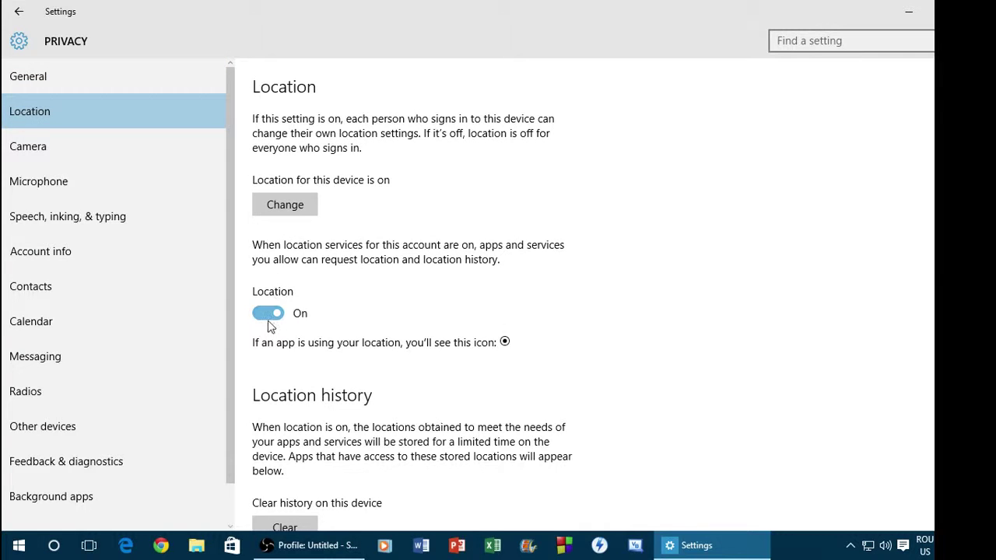
{"action": "left_click", "coordinate": [273, 313]}
{"action": "left_click", "coordinate": [291, 208]}
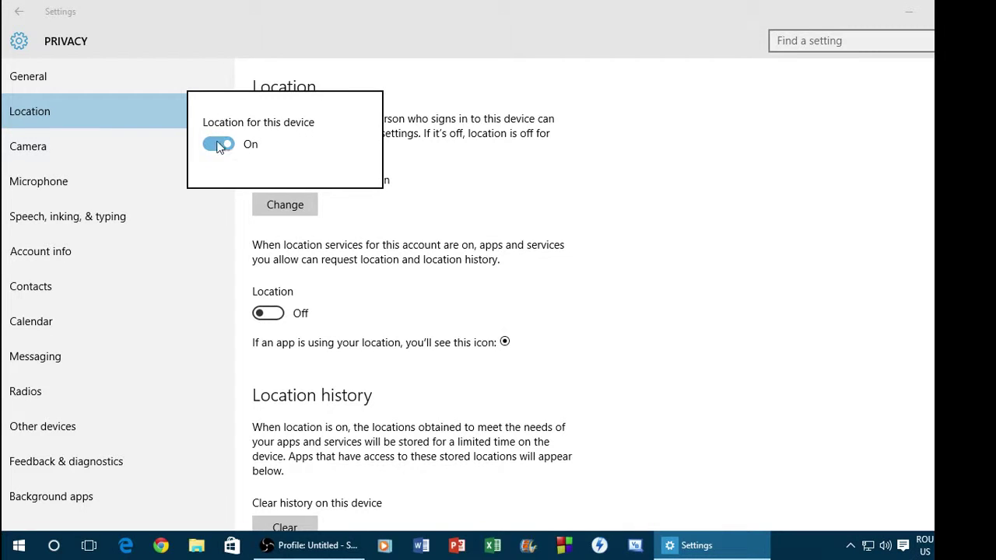
{"action": "left_click", "coordinate": [218, 144]}
{"action": "left_click", "coordinate": [470, 207]}
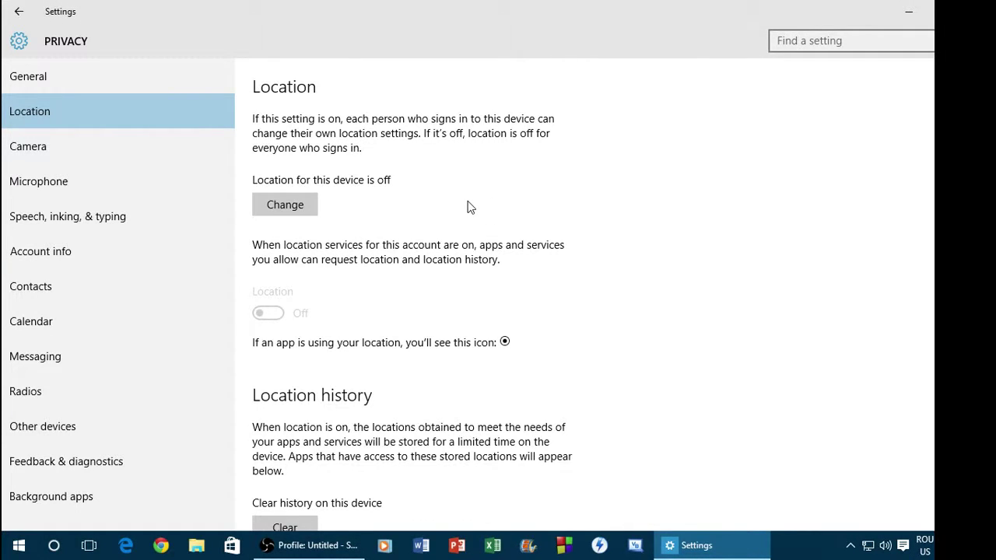
- In the Camera privacy settings, turn off camera access for App connector
{"action": "left_click", "coordinate": [41, 151]}
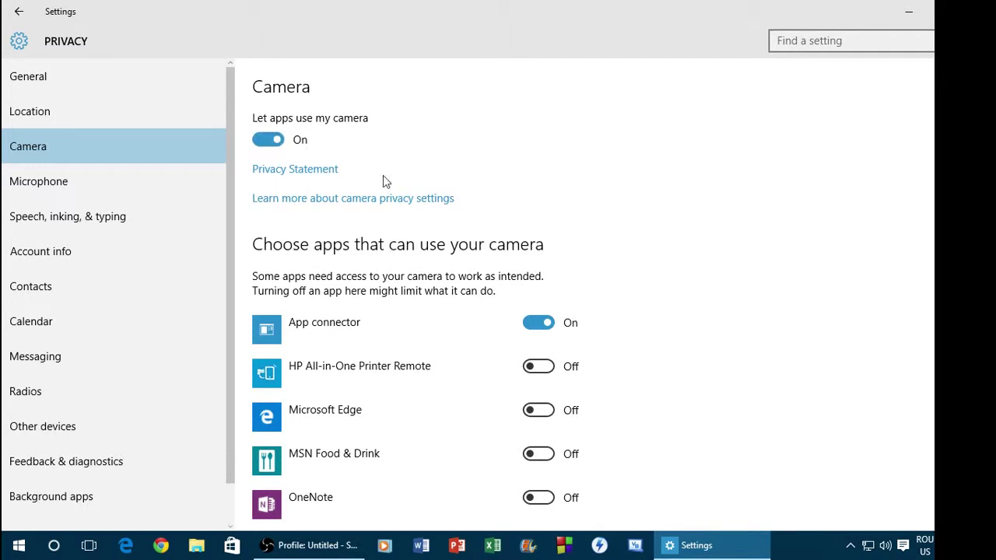
{"action": "scroll", "coordinate": [783, 218], "scroll_direction": "down", "scroll_amount": 1}
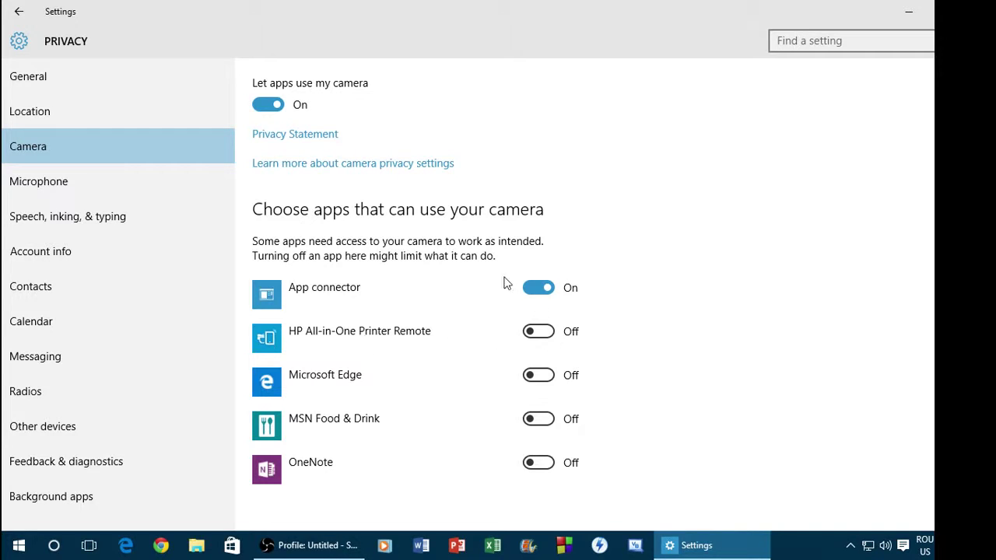
{"action": "left_click", "coordinate": [543, 289]}
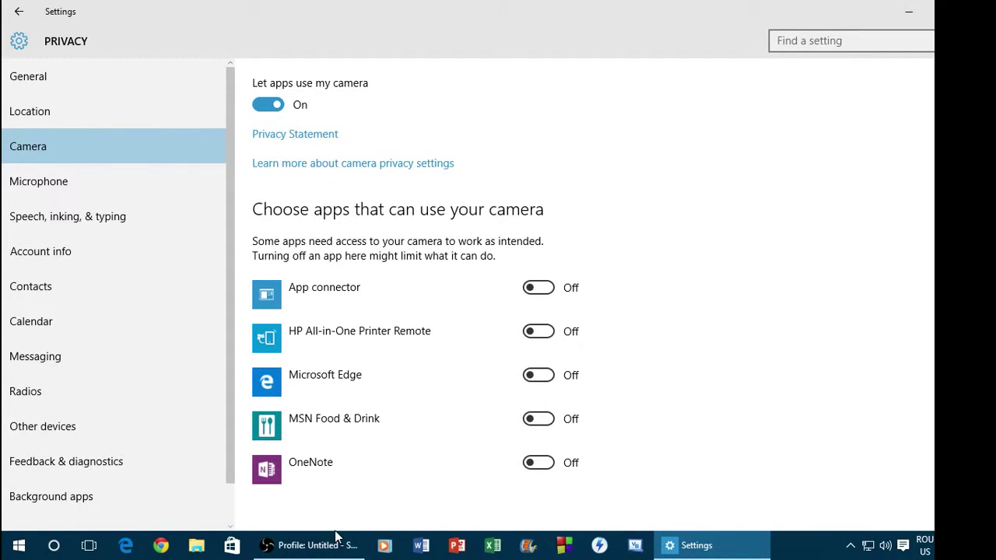
{"action": "double_click", "coordinate": [894, 7]}
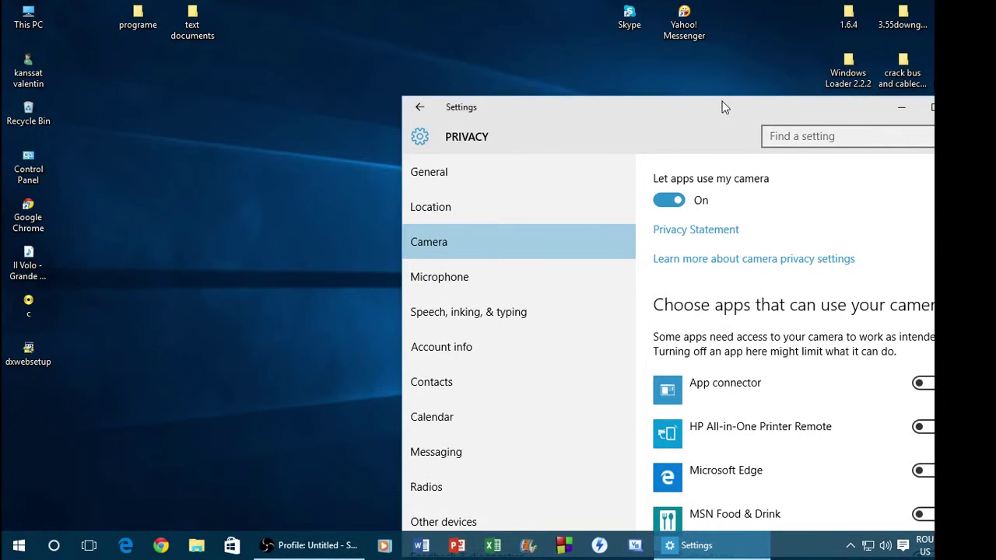
{"action": "double_click", "coordinate": [722, 107]}
- View the Microphone privacy page and turn off the getting-to-know-me personalization for speech, inking and typing
{"action": "left_click", "coordinate": [18, 181]}
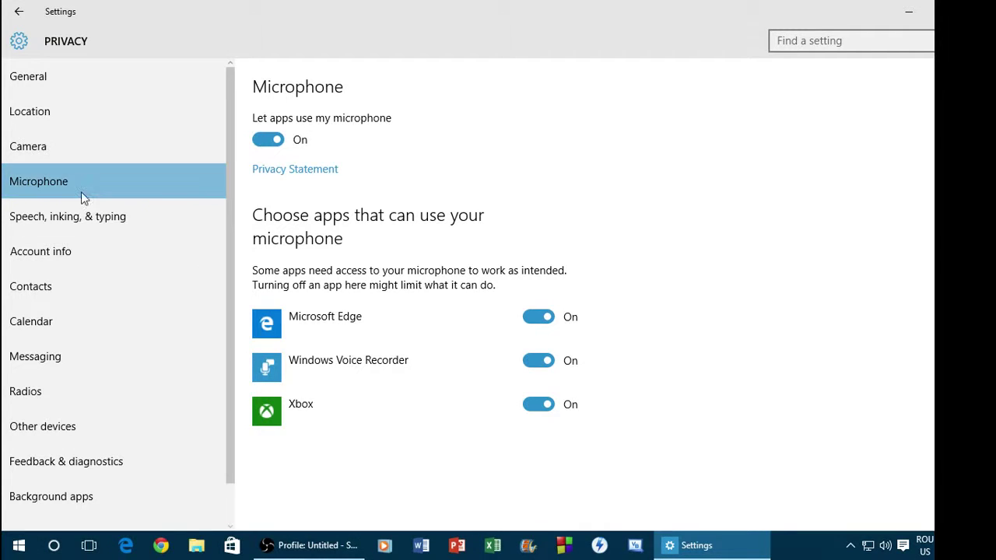
{"action": "left_click", "coordinate": [93, 212]}
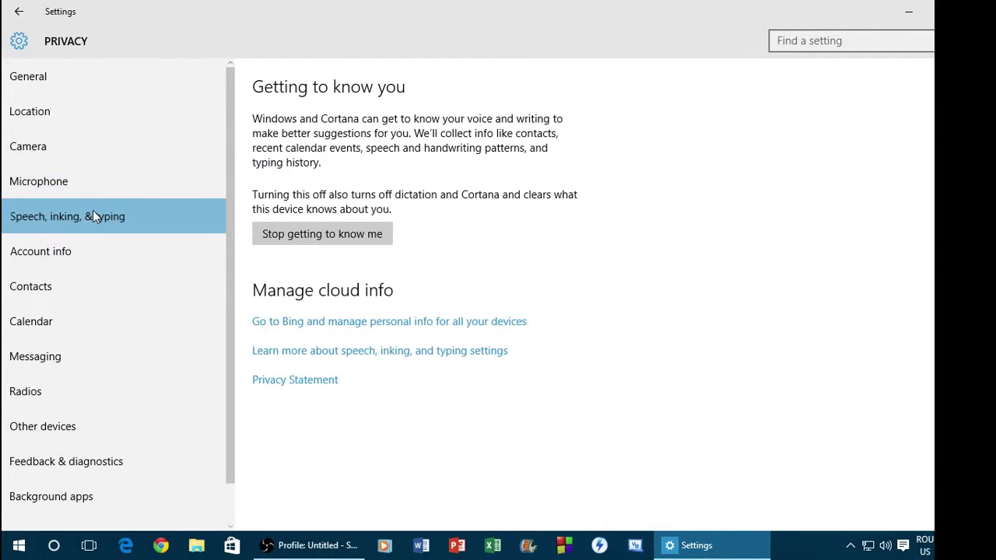
{"action": "left_click", "coordinate": [334, 232]}
{"action": "left_click", "coordinate": [380, 204]}
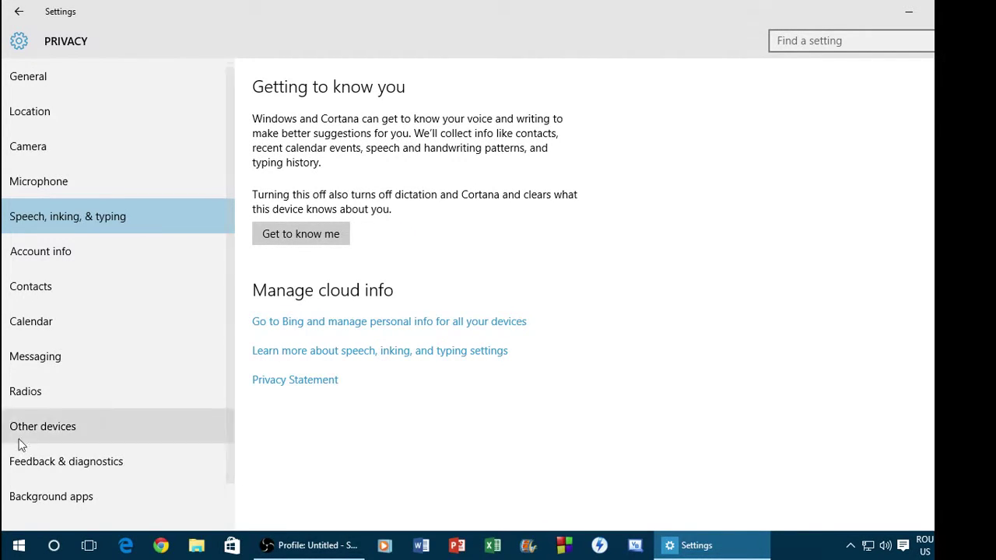
- Check Cortana with speech, inking and typing personalization disabled, and view the Account info privacy page
{"action": "left_click", "coordinate": [54, 547]}
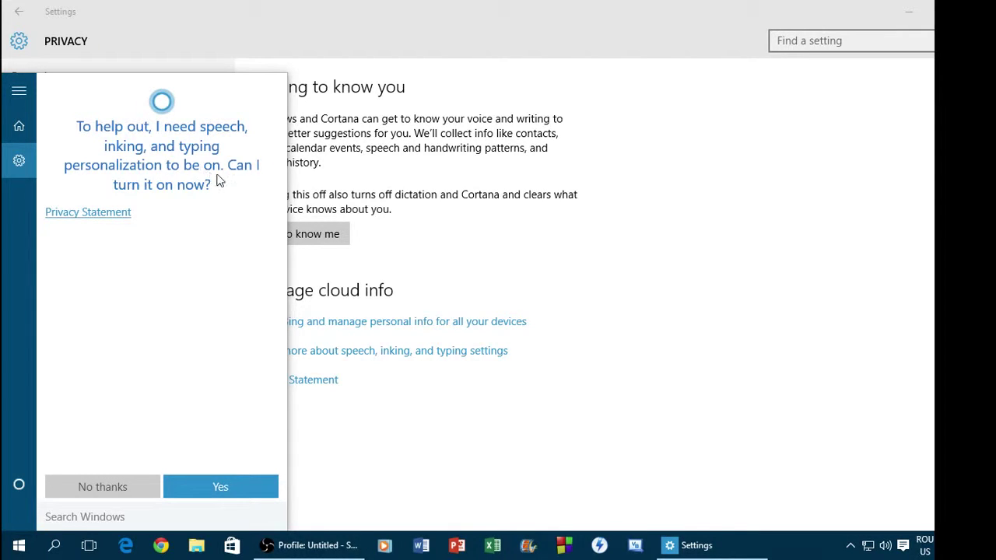
{"action": "left_click", "coordinate": [426, 243]}
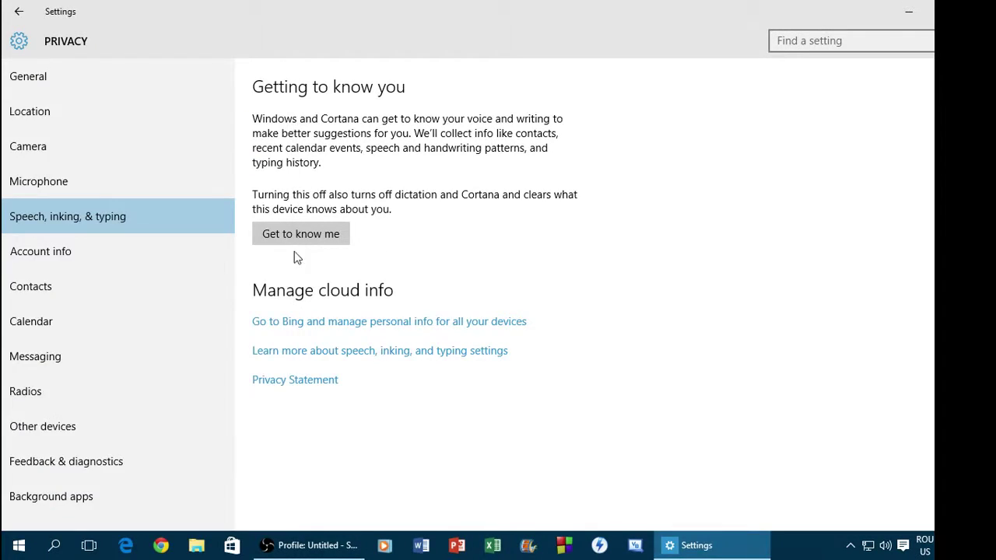
{"action": "left_click", "coordinate": [86, 258]}
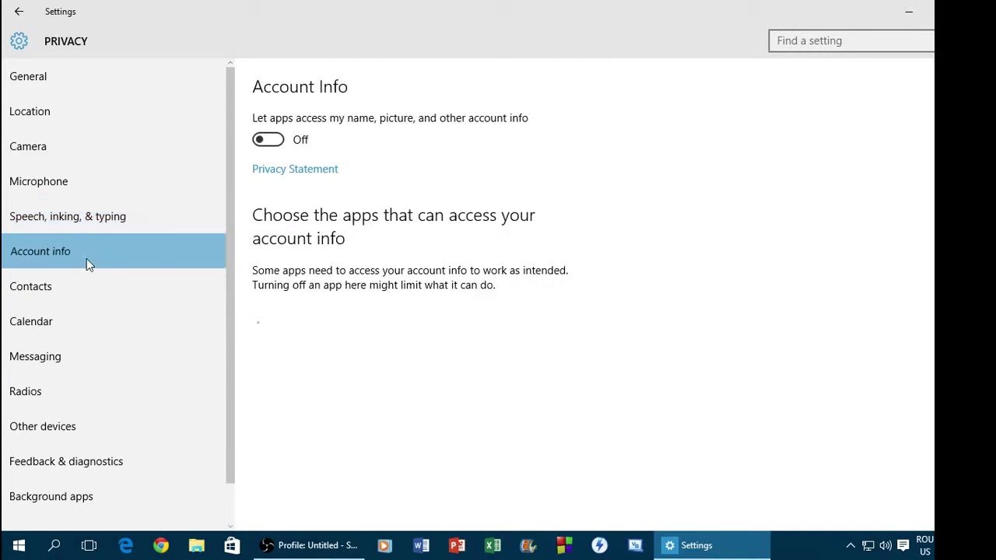
- In the Windows search settings, turn on searching online and including web results
{"action": "left_click", "coordinate": [54, 546]}
{"action": "left_click", "coordinate": [19, 90]}
{"action": "left_click", "coordinate": [118, 162]}
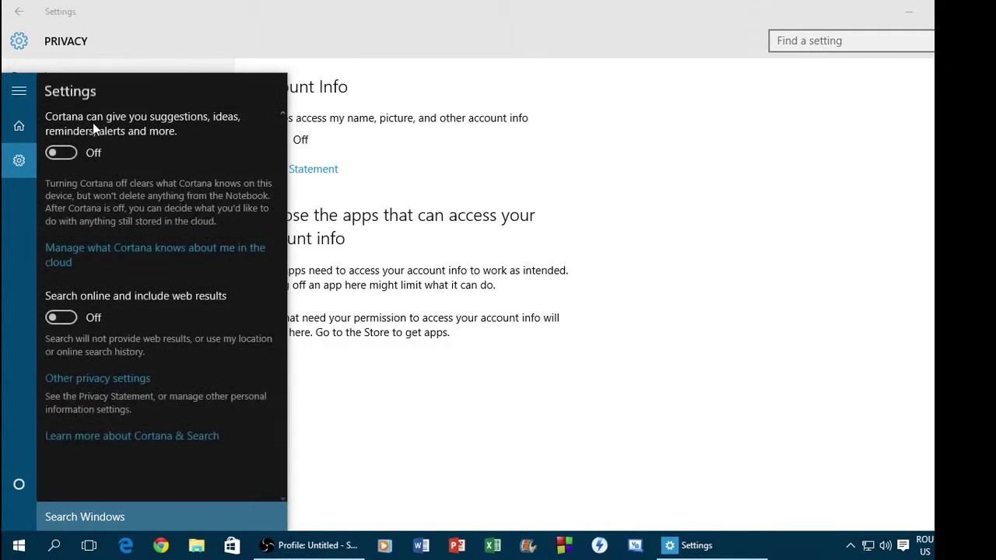
{"action": "left_click", "coordinate": [62, 317]}
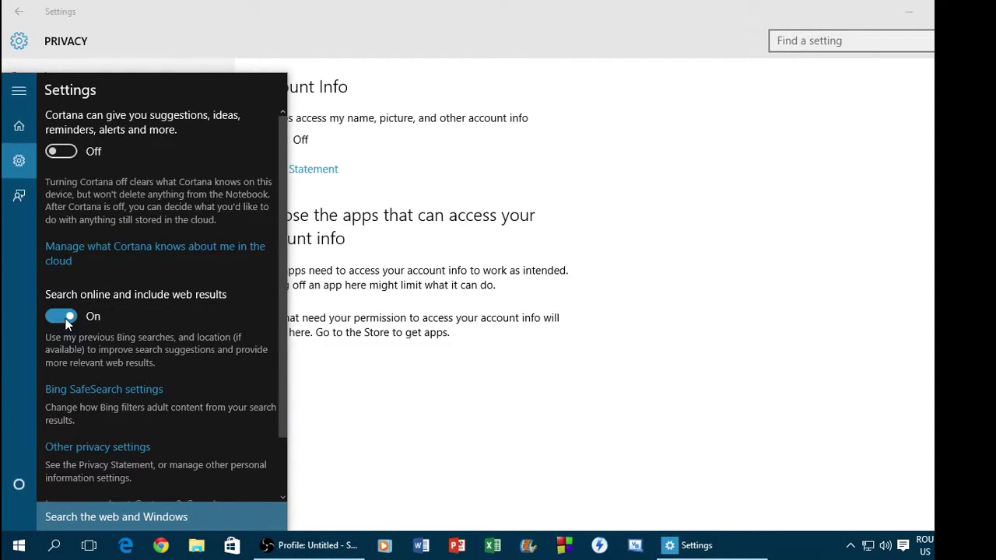
{"action": "left_click", "coordinate": [8, 82]}
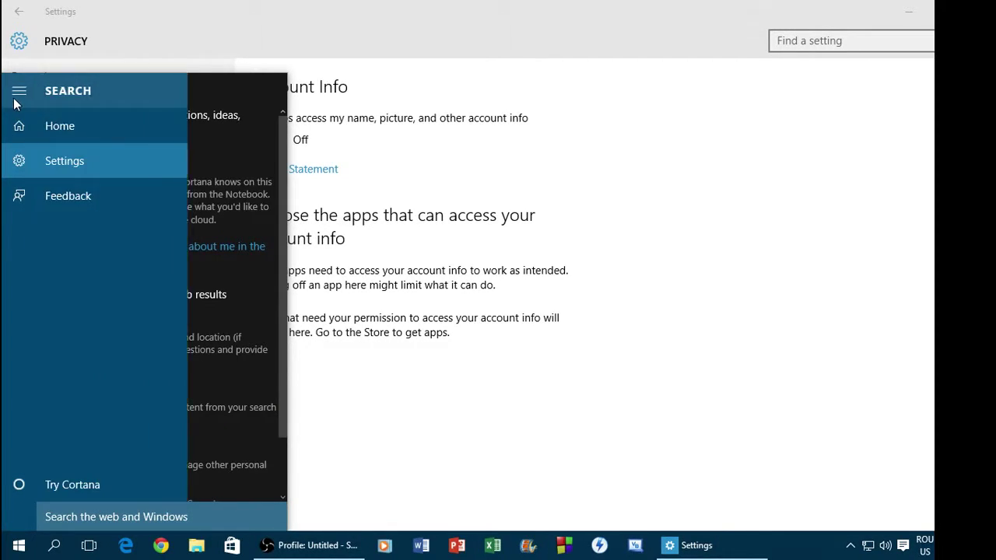
{"action": "left_click", "coordinate": [7, 82]}
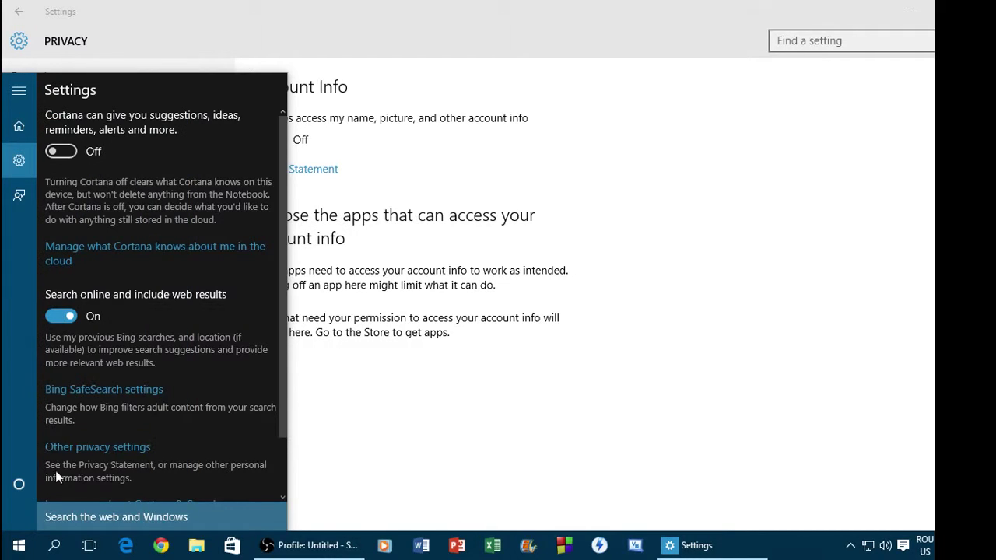
- Examine the Windows search home feed with web results enabled
{"action": "left_click", "coordinate": [53, 545]}
{"action": "left_click", "coordinate": [53, 548]}
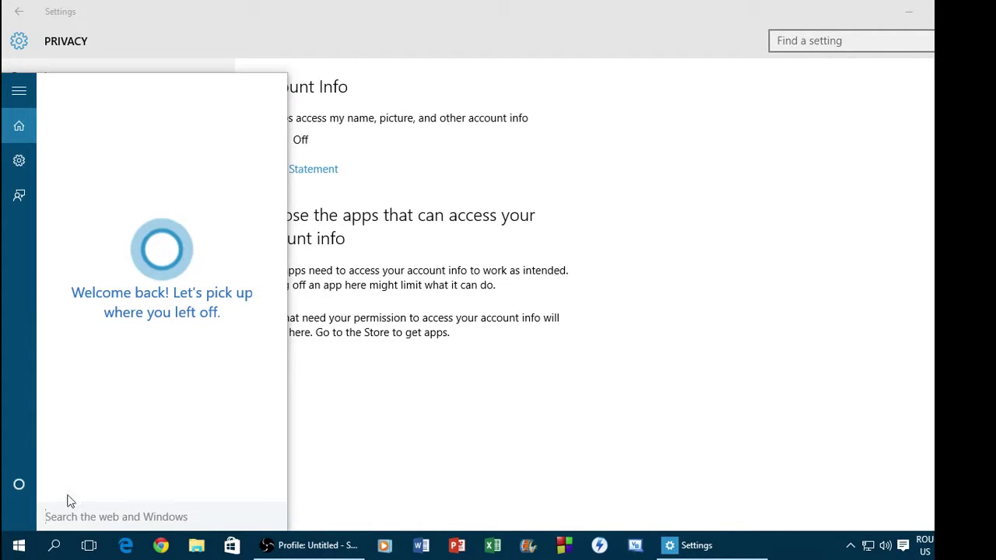
{"action": "left_click", "coordinate": [75, 486]}
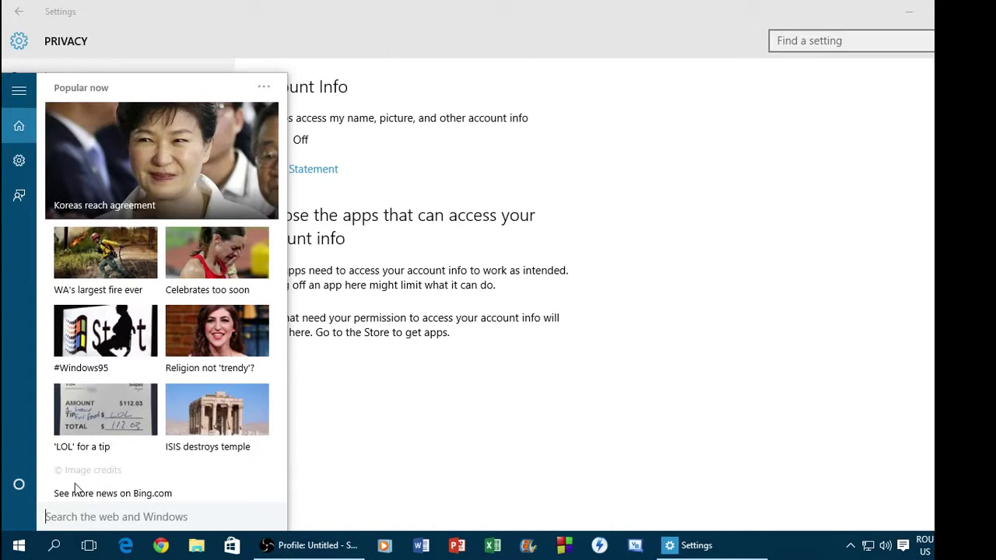
{"action": "left_click", "coordinate": [54, 546]}
{"action": "left_click", "coordinate": [53, 546]}
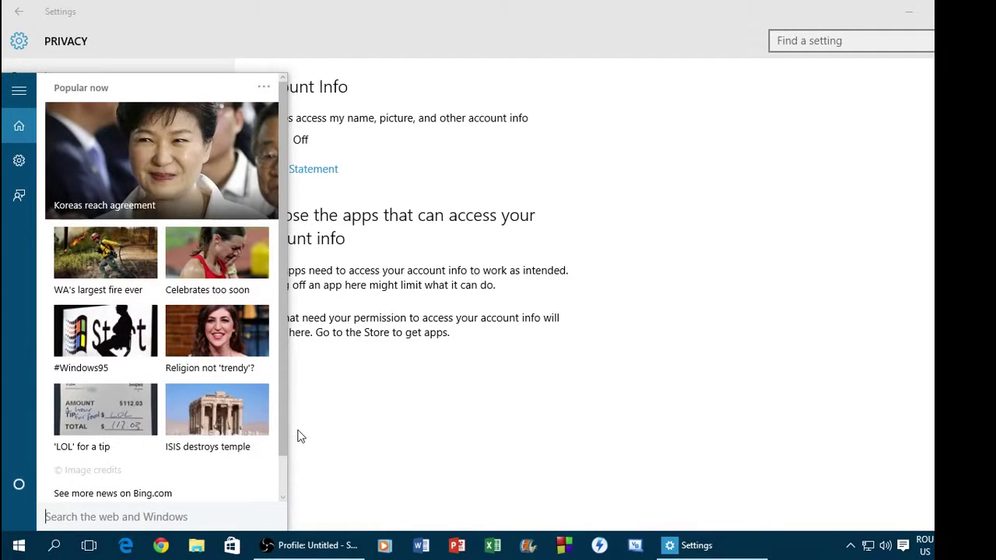
- Turn off online searching and web results in the Windows search settings and check the search home
{"action": "left_click", "coordinate": [19, 90]}
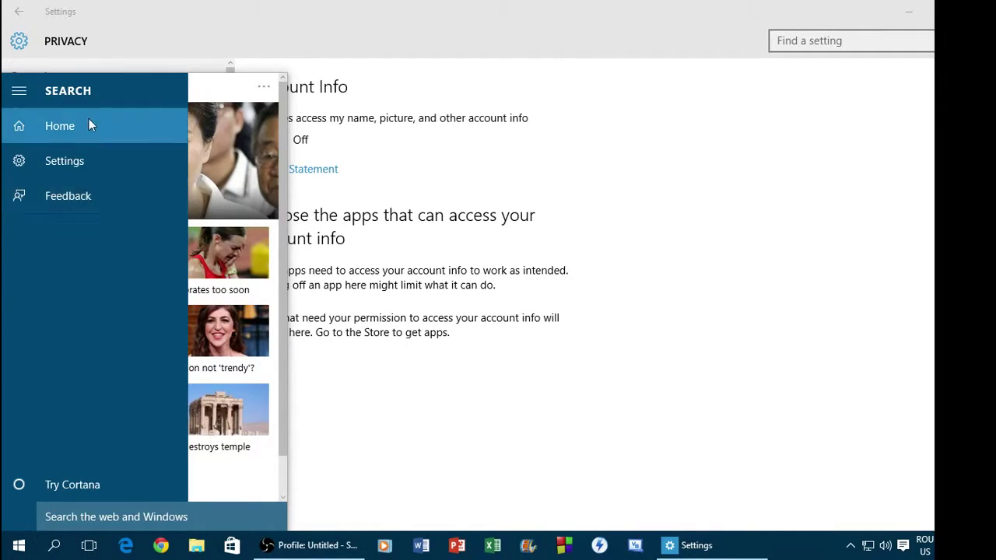
{"action": "left_click", "coordinate": [92, 164]}
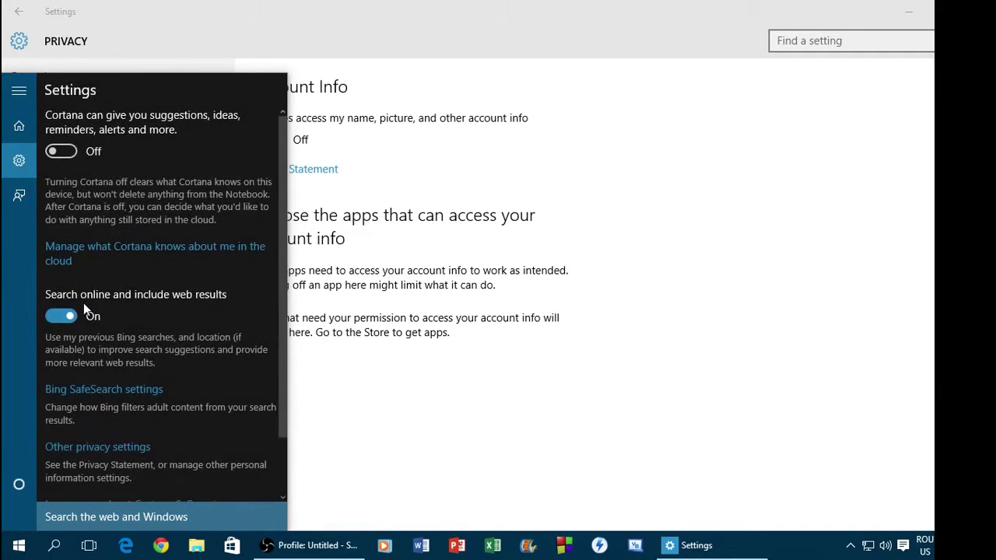
{"action": "left_click", "coordinate": [61, 317]}
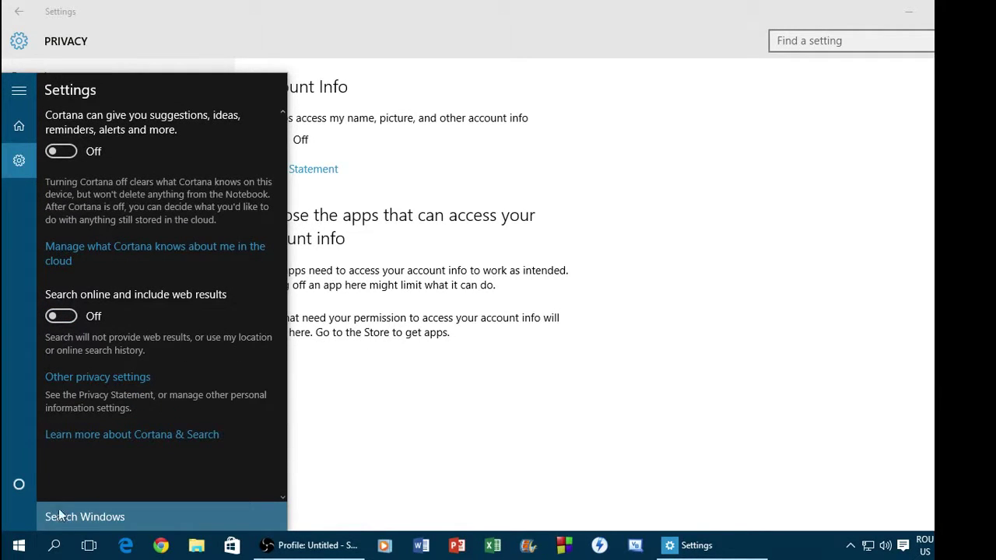
{"action": "left_click", "coordinate": [45, 555]}
{"action": "left_click", "coordinate": [54, 542]}
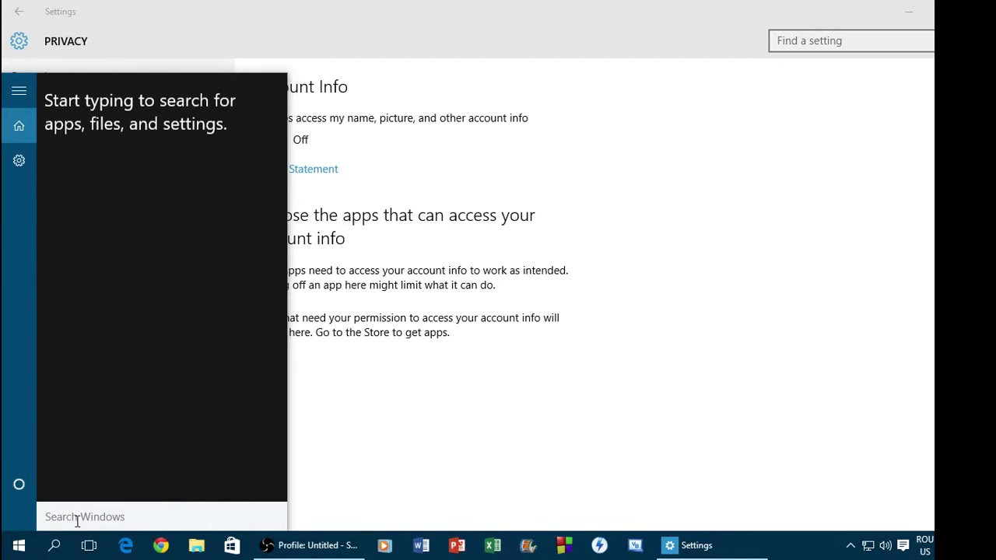
- Review the Cortana suggestions and online search options in the search settings, and return to the Privacy settings
{"action": "left_click", "coordinate": [509, 505]}
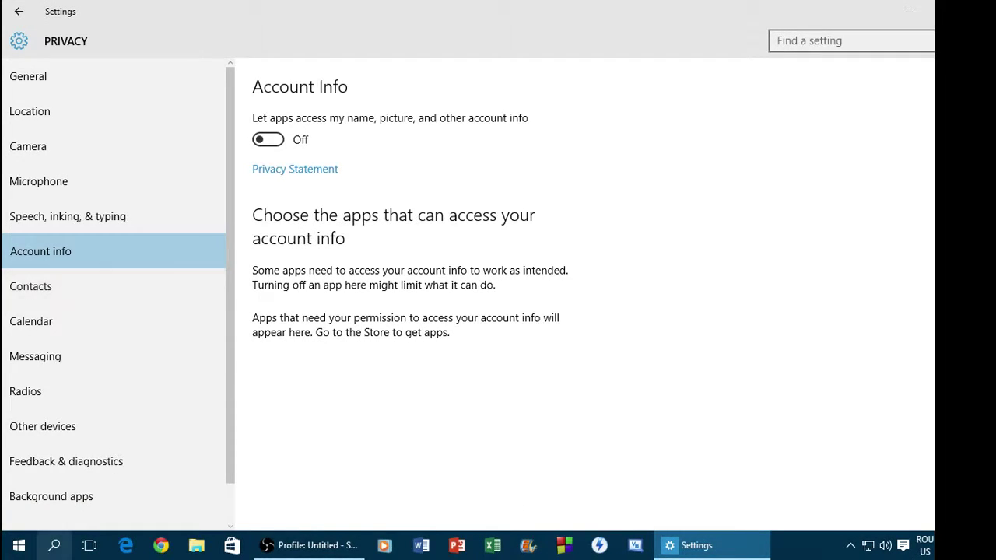
{"action": "left_click", "coordinate": [55, 545]}
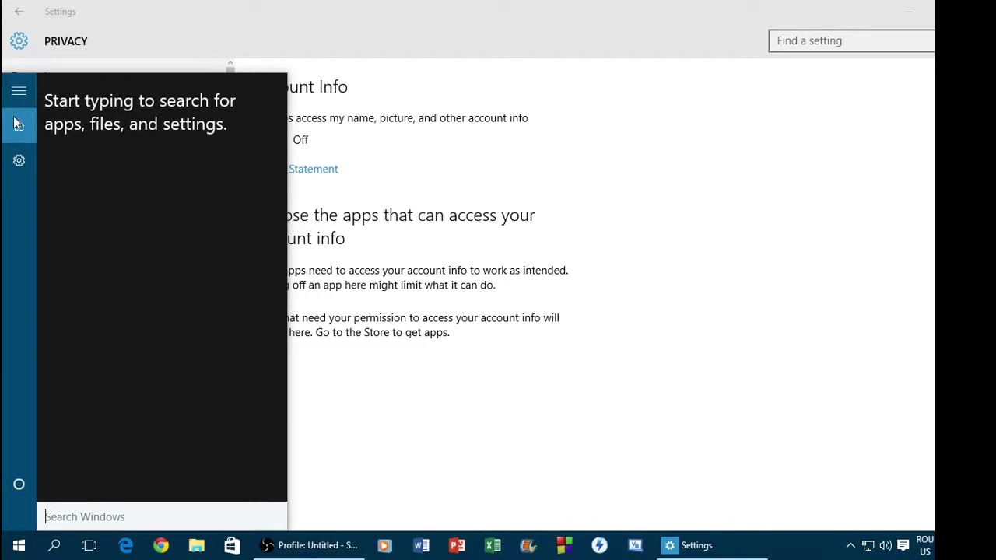
{"action": "left_click", "coordinate": [19, 162]}
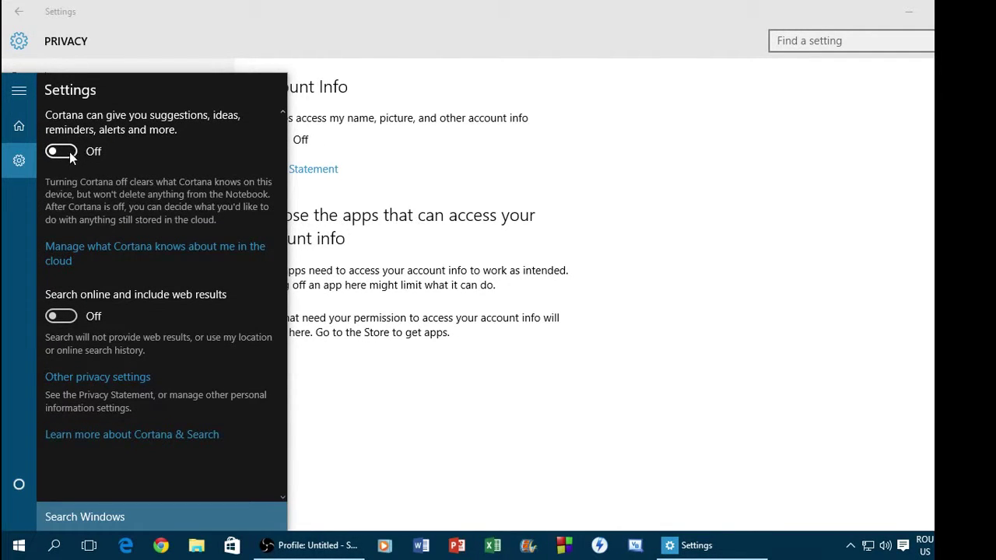
{"action": "left_click", "coordinate": [473, 182]}
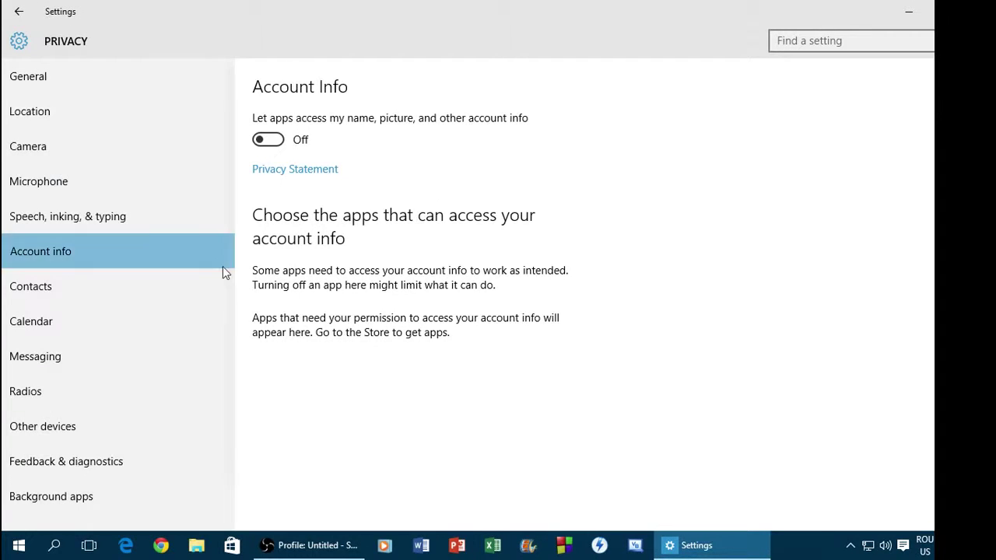
- In the Privacy settings, view Contacts and turn off app access to the calendar, messaging and radios
{"action": "left_click", "coordinate": [187, 286]}
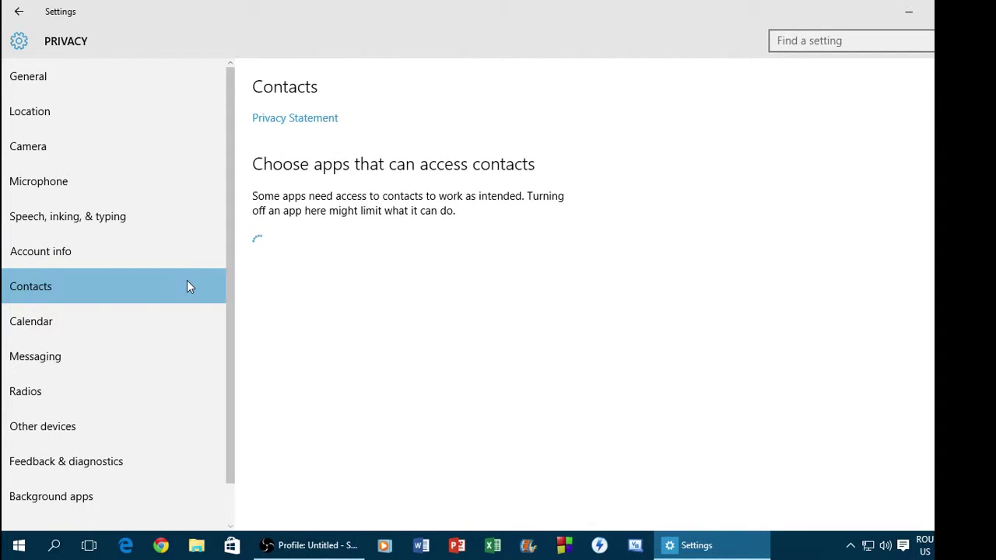
{"action": "left_click", "coordinate": [174, 330]}
{"action": "left_click", "coordinate": [296, 148]}
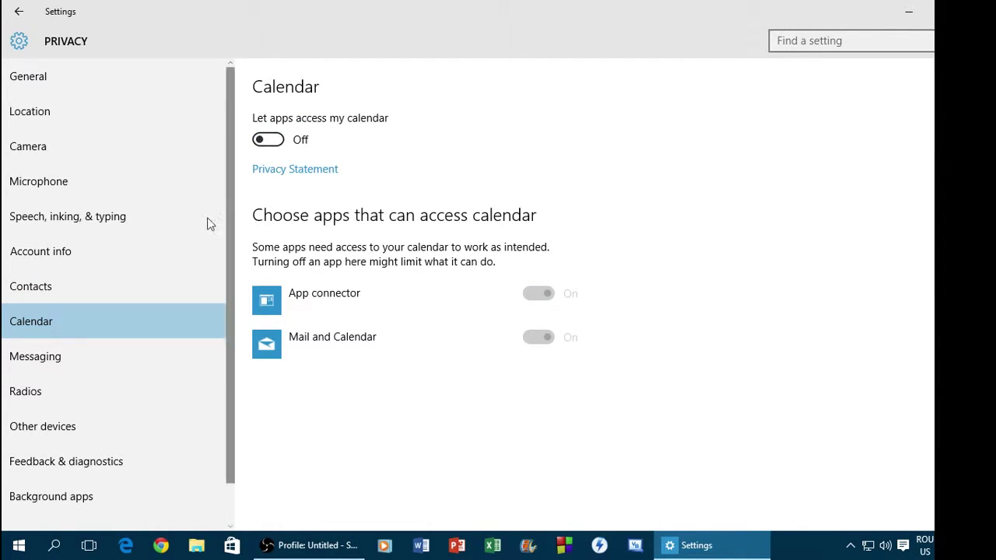
{"action": "left_click", "coordinate": [125, 372]}
{"action": "left_click", "coordinate": [282, 144]}
{"action": "left_click", "coordinate": [53, 392]}
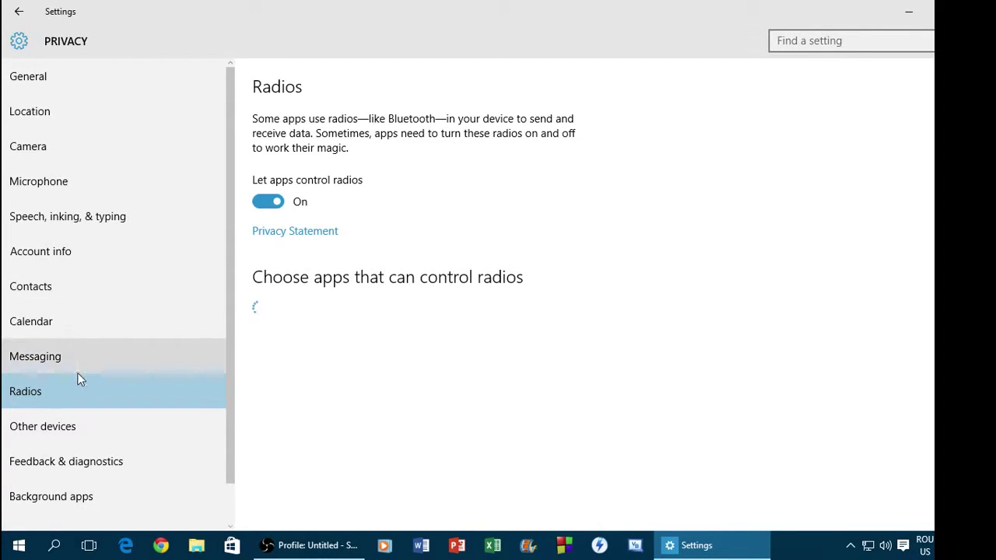
{"action": "left_click", "coordinate": [270, 209]}
- Examine the sync and trusted device options under Other devices and the Feedback & diagnostics privacy page
{"action": "left_click", "coordinate": [153, 423]}
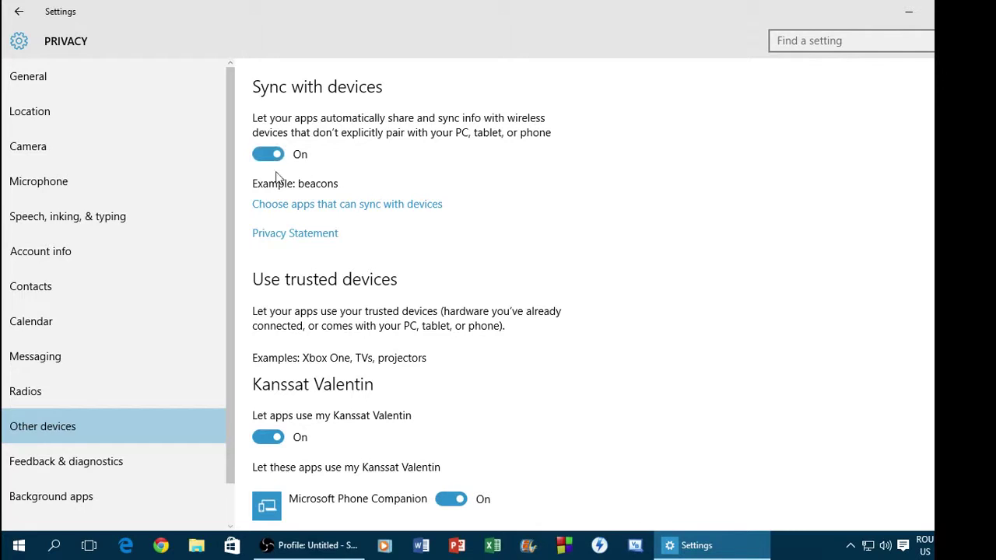
{"action": "scroll", "coordinate": [324, 278], "scroll_direction": "down", "scroll_amount": 2}
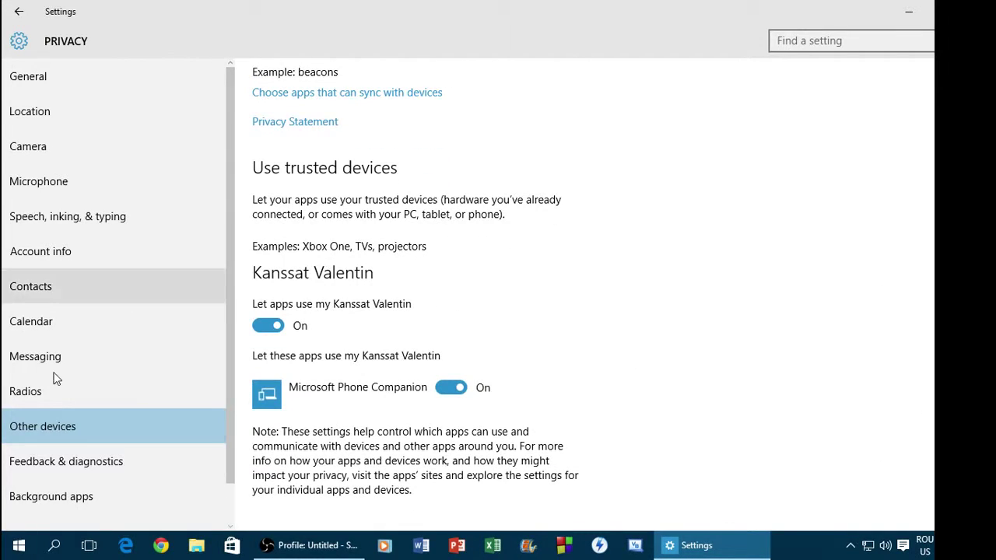
{"action": "left_click", "coordinate": [40, 476]}
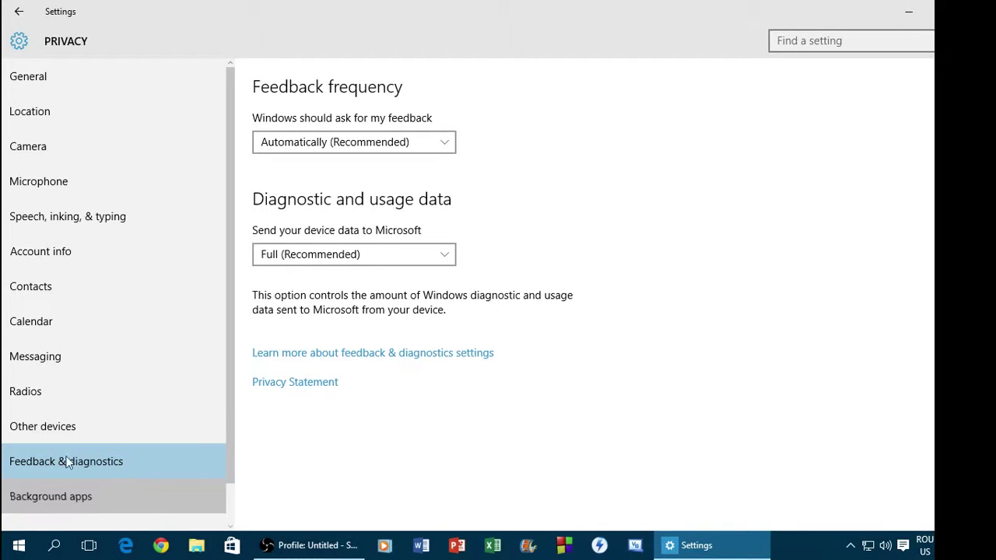
- In the Background apps settings, try to turn off Get Office, turn off Phone Companion, and review the app list
{"action": "left_click", "coordinate": [86, 493]}
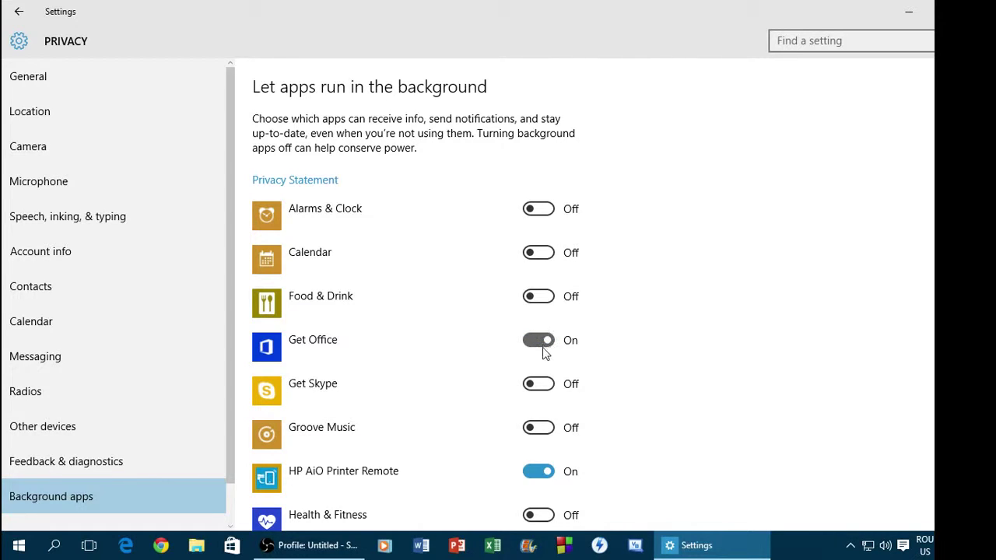
{"action": "left_click", "coordinate": [538, 340]}
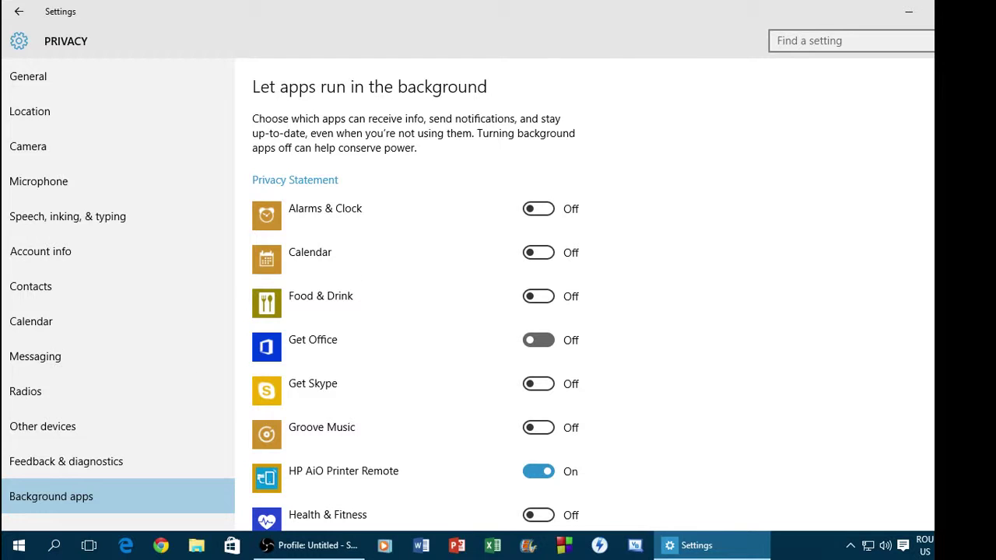
{"action": "scroll", "coordinate": [416, 302], "scroll_direction": "down", "scroll_amount": 5}
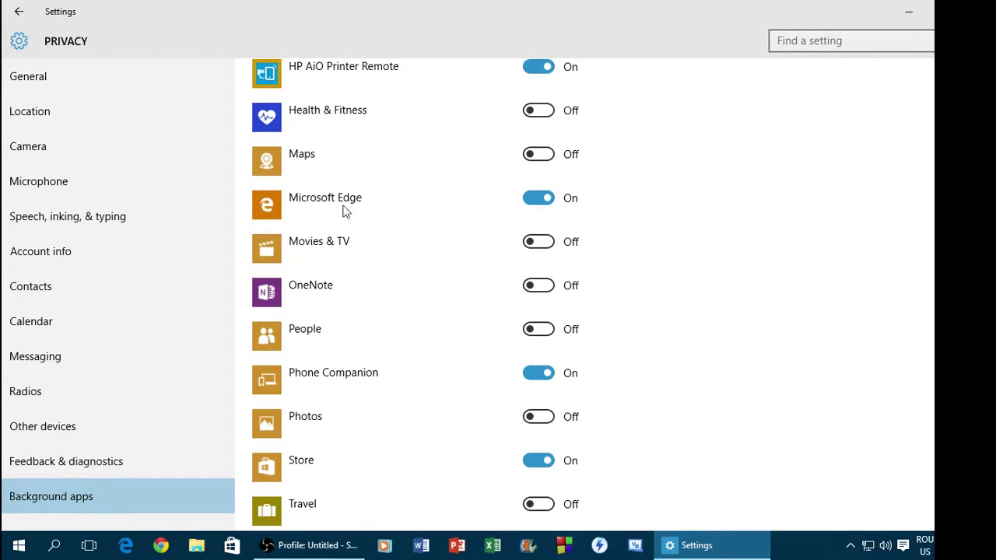
{"action": "left_click", "coordinate": [547, 380]}
{"action": "scroll", "coordinate": [416, 292], "scroll_direction": "down", "scroll_amount": 3}
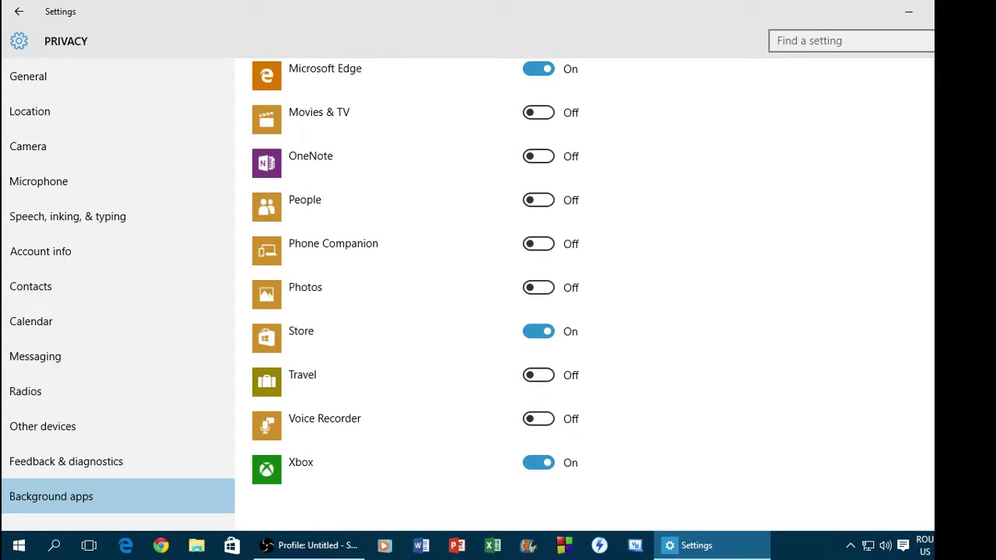
{"action": "scroll", "coordinate": [416, 295], "scroll_direction": "up", "scroll_amount": 12}
{"action": "scroll", "coordinate": [416, 294], "scroll_direction": "down", "scroll_amount": 4}
{"action": "scroll", "coordinate": [415, 294], "scroll_direction": "up", "scroll_amount": 4}
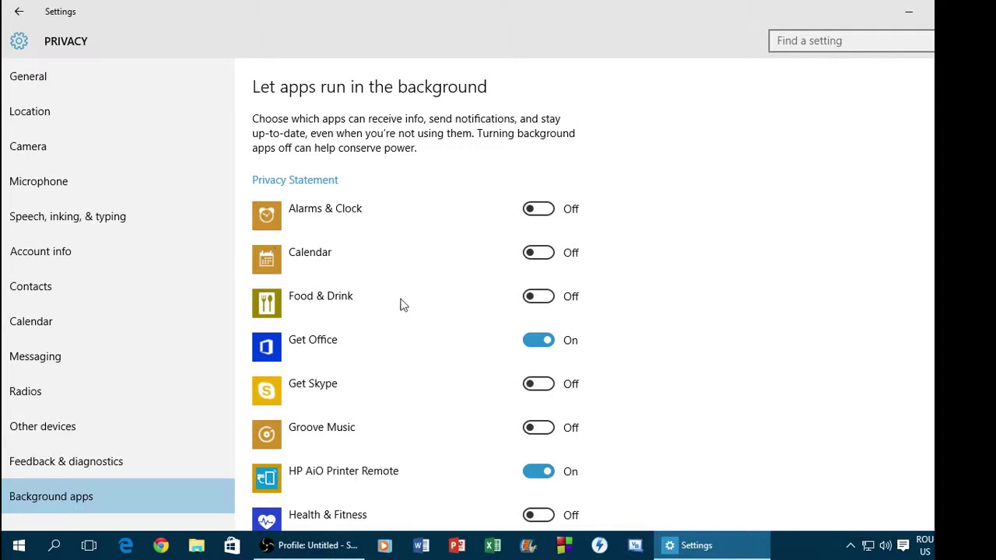
- Return to the Settings overview and open the Update & security category
{"action": "left_click", "coordinate": [14, 11]}
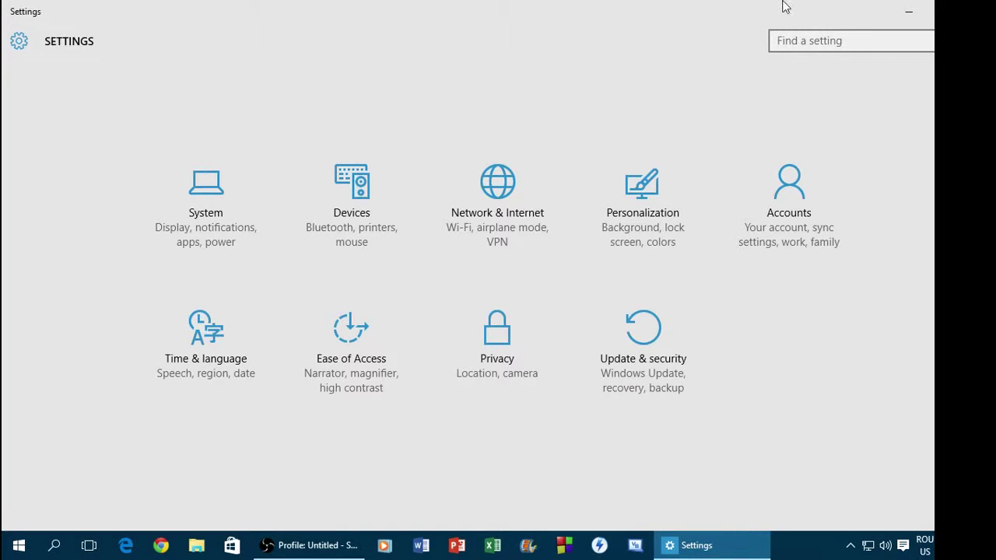
{"action": "left_click", "coordinate": [637, 367]}
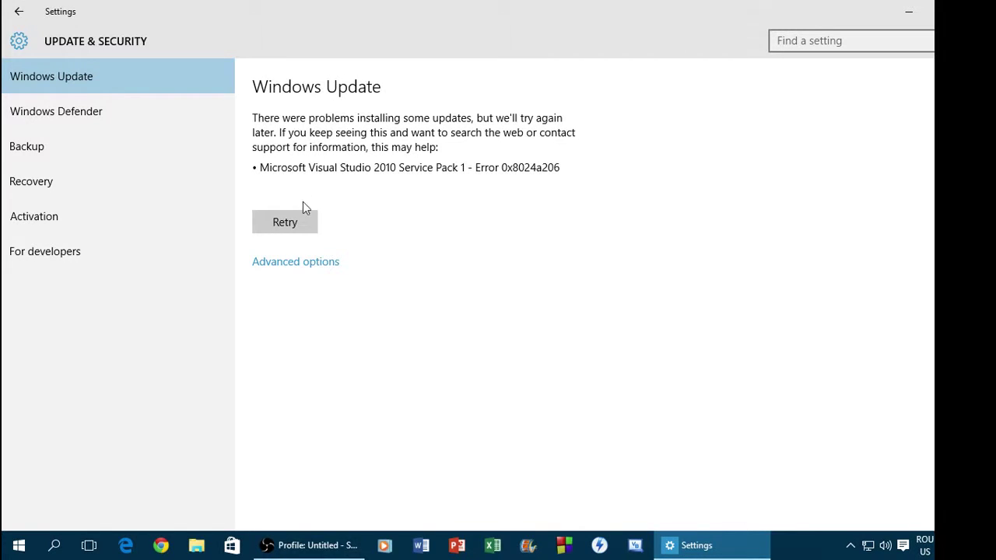
- Close Settings and open the Performance Options through This PC's properties and the advanced system settings
{"action": "key", "text": "alt+F4"}
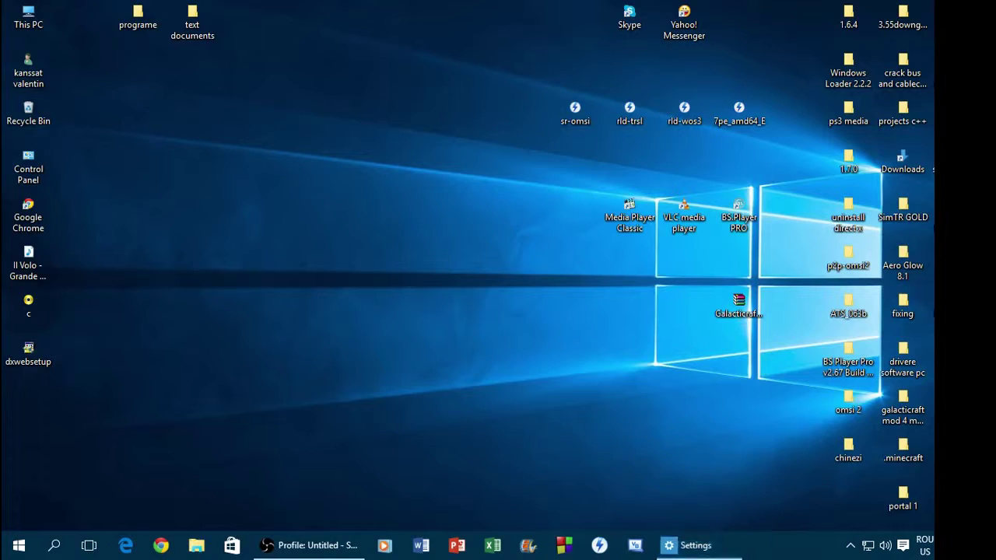
{"action": "right_click", "coordinate": [450, 304]}
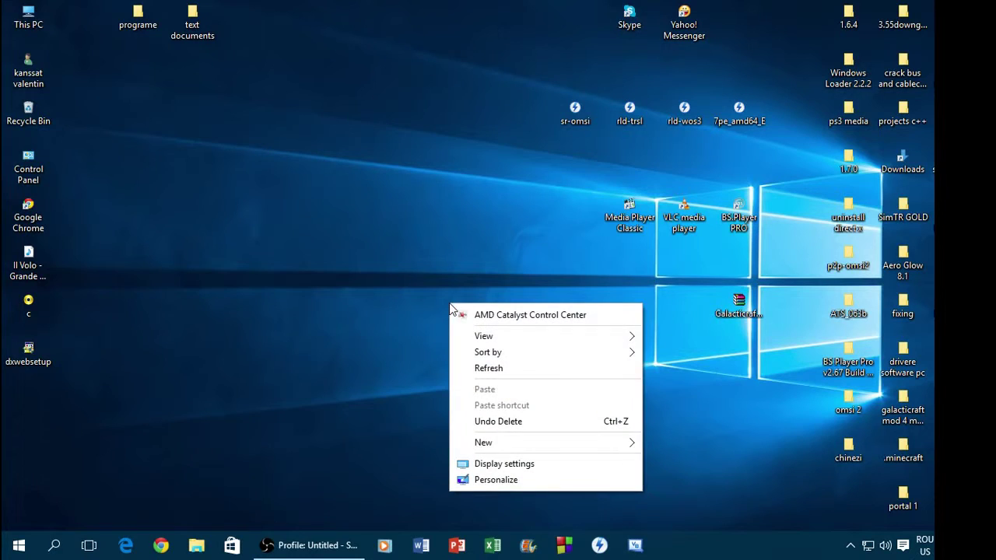
{"action": "left_click", "coordinate": [337, 296]}
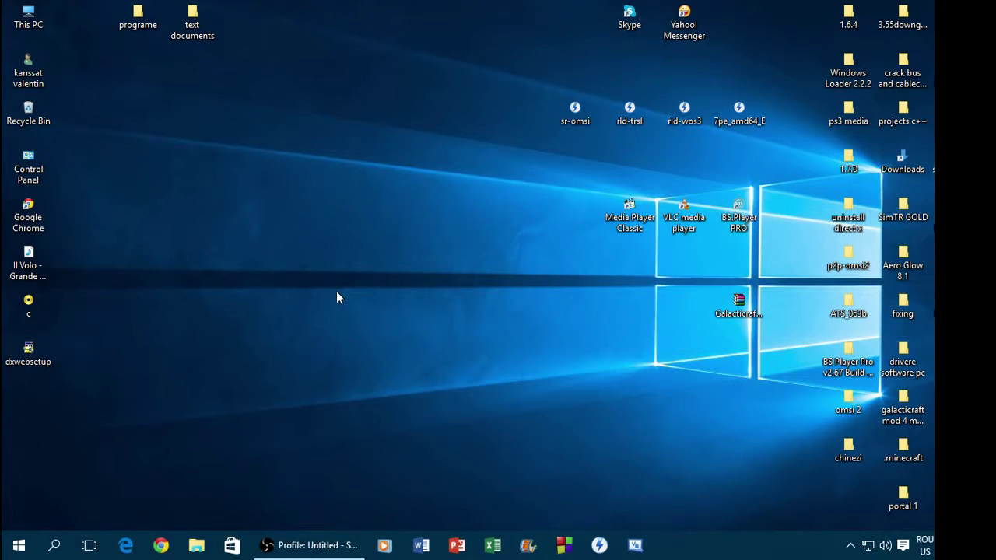
{"action": "right_click", "coordinate": [35, 13]}
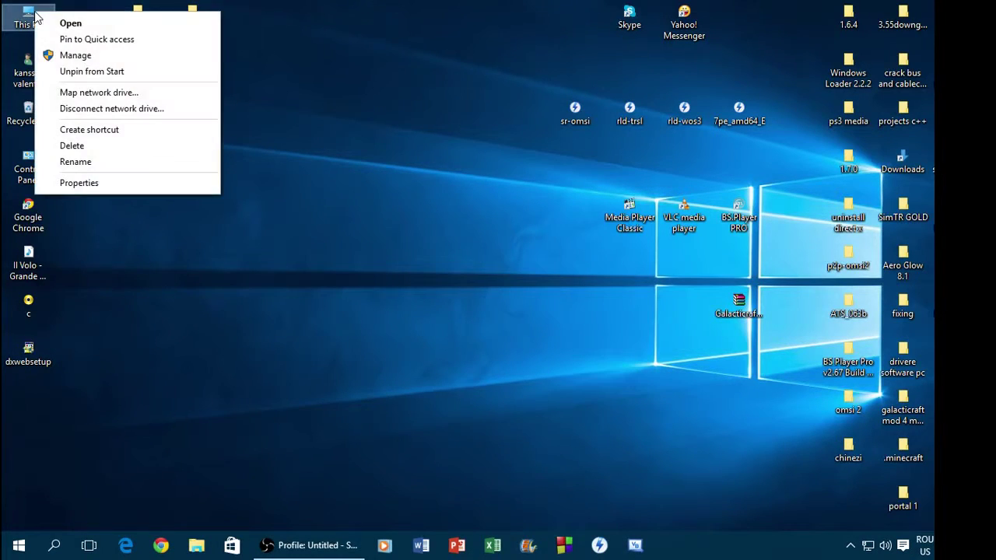
{"action": "left_click", "coordinate": [73, 192]}
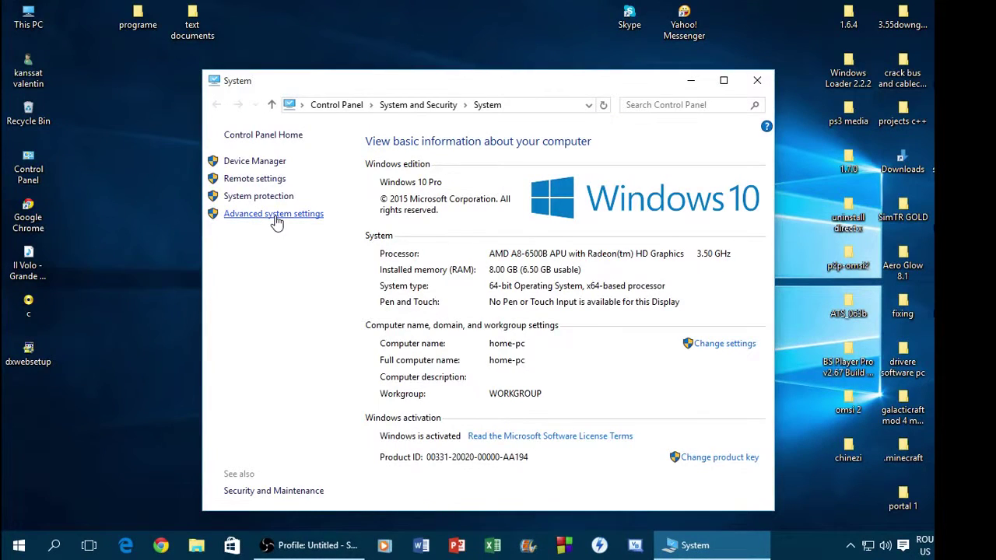
{"action": "left_click", "coordinate": [274, 222]}
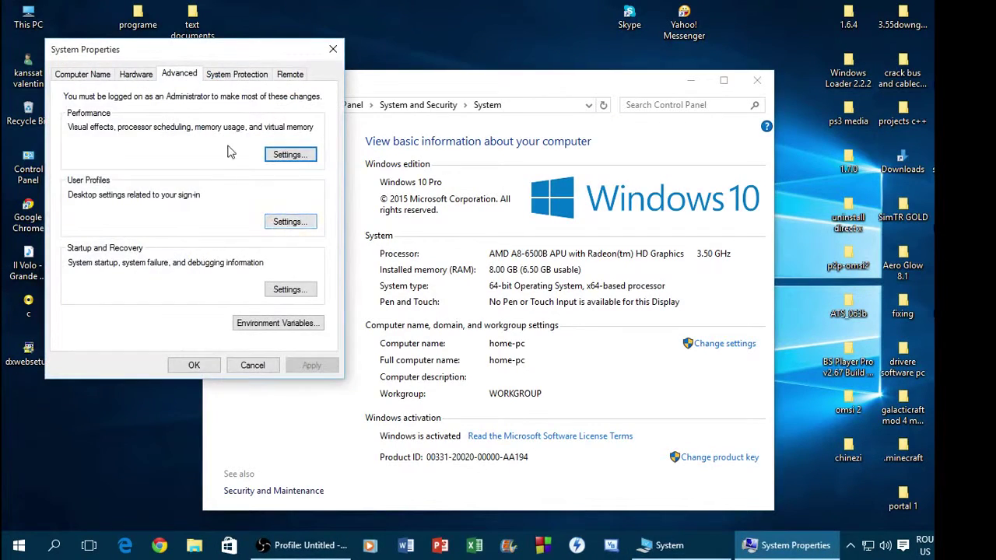
{"action": "left_click_drag", "start_coordinate": [201, 61], "coordinate": [453, 157]}
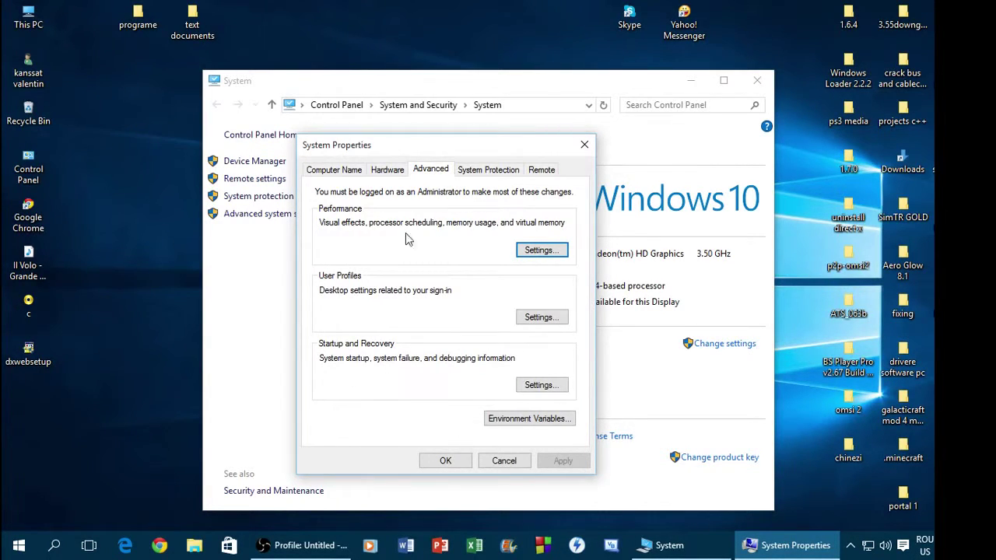
{"action": "left_click", "coordinate": [527, 254]}
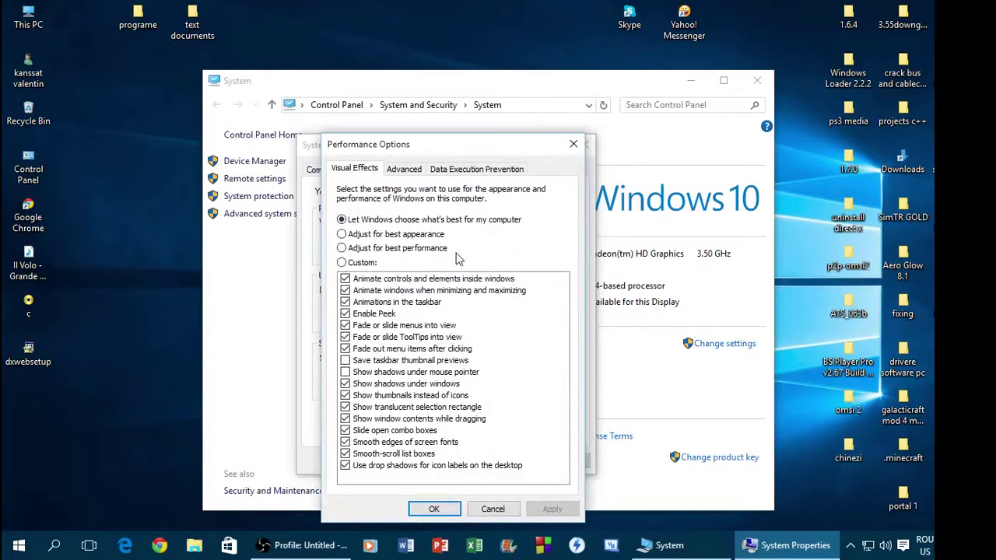
- Apply the Adjust for best performance visual effects preset and close the Excel start window
{"action": "left_click", "coordinate": [424, 252]}
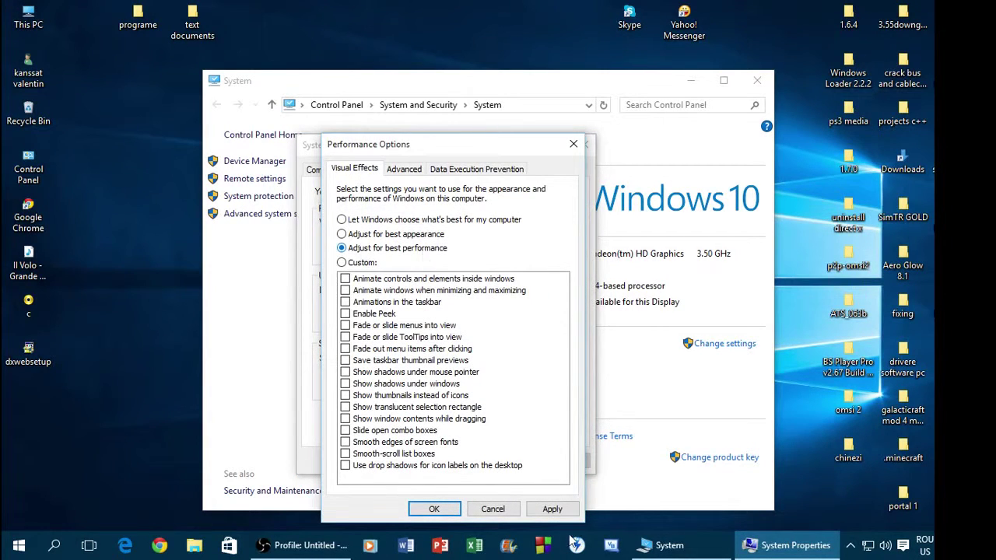
{"action": "left_click", "coordinate": [552, 511]}
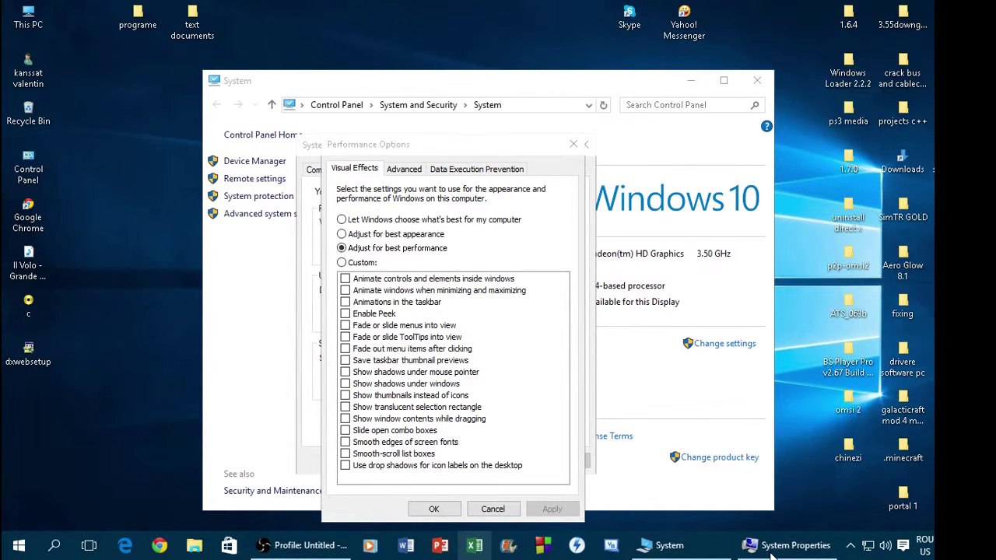
{"action": "mouse_move", "coordinate": [475, 546]}
{"action": "left_mouse_down"}
{"action": "mouse_move", "coordinate": [520, 546]}
{"action": "mouse_move", "coordinate": [455, 549]}
{"action": "mouse_move", "coordinate": [470, 555]}
{"action": "left_mouse_up"}
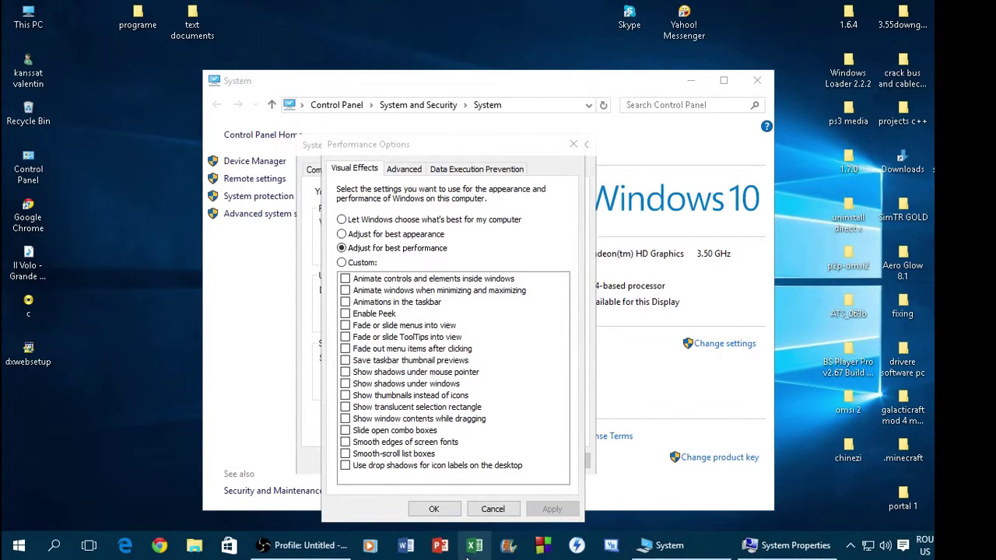
{"action": "left_click", "coordinate": [470, 467]}
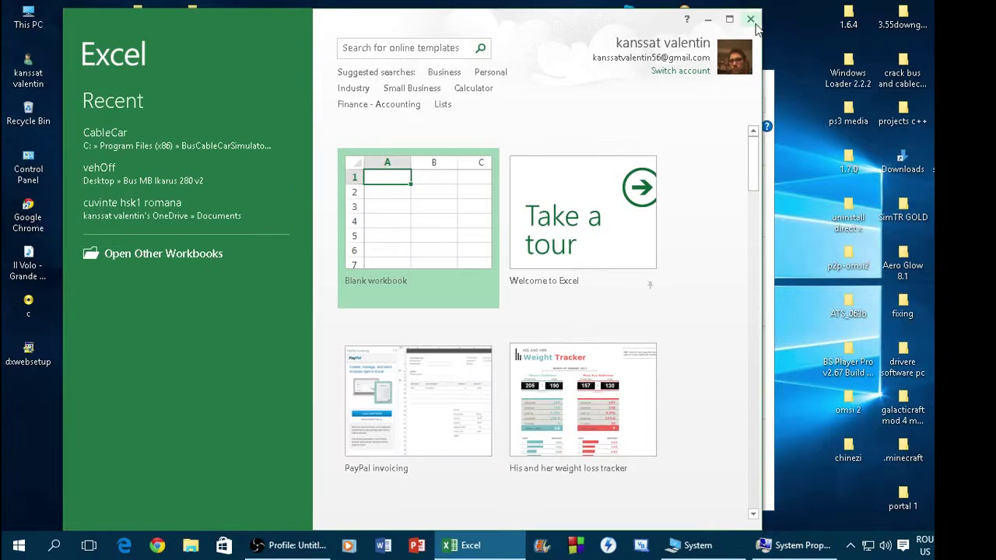
{"action": "left_click", "coordinate": [751, 23]}
- Apply the Custom visual effects option with all effects off, and replace it with Let Windows choose what's best for my computer
{"action": "left_click", "coordinate": [511, 461]}
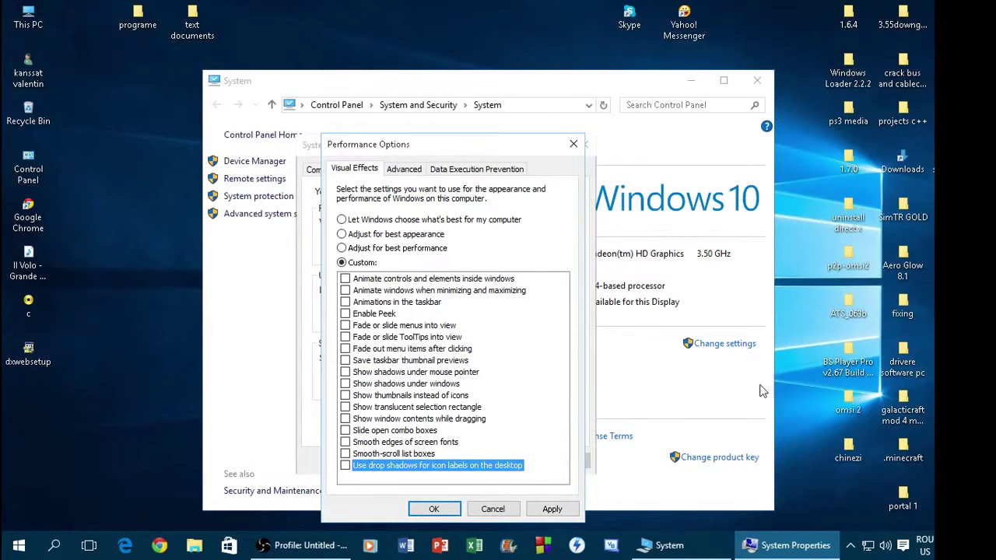
{"action": "left_click", "coordinate": [530, 512]}
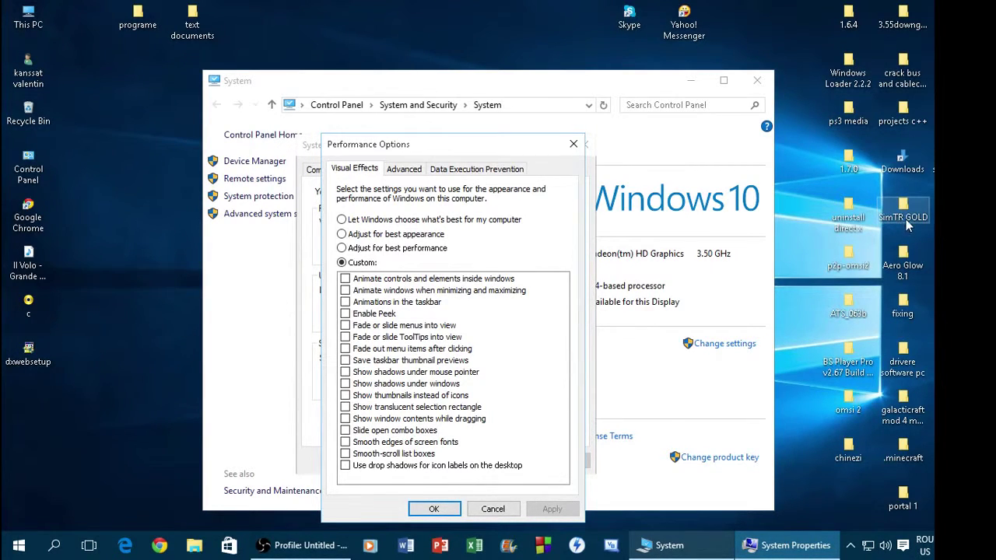
{"action": "left_click", "coordinate": [342, 220]}
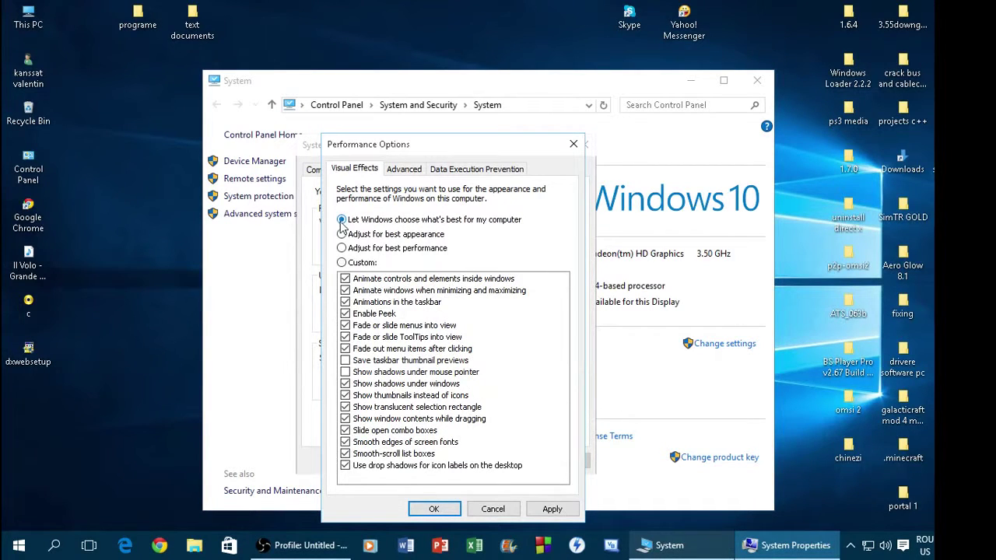
{"action": "left_click", "coordinate": [549, 512]}
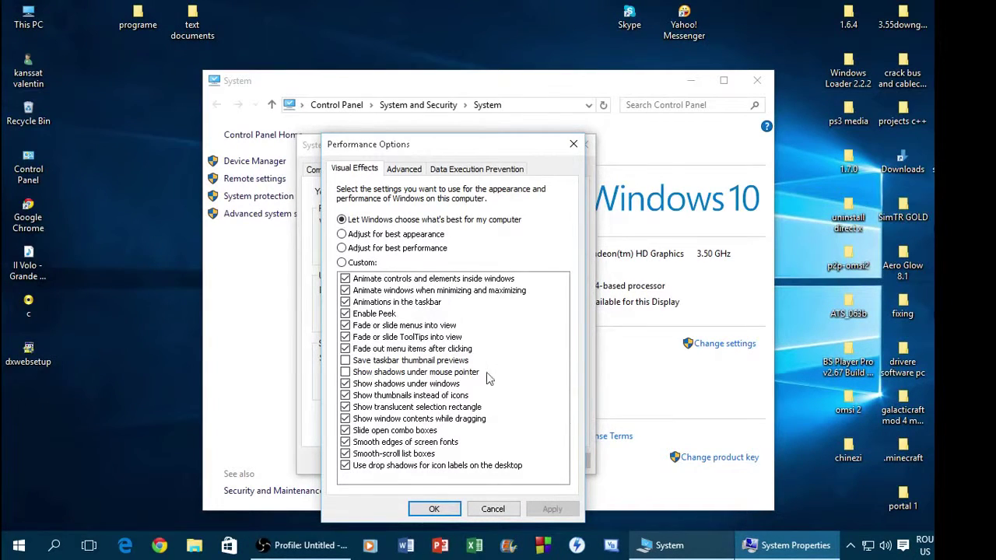
- Apply Adjust for best performance and test the selection rectangle on the empty desktop
{"action": "left_click", "coordinate": [373, 248]}
{"action": "left_click", "coordinate": [553, 509]}
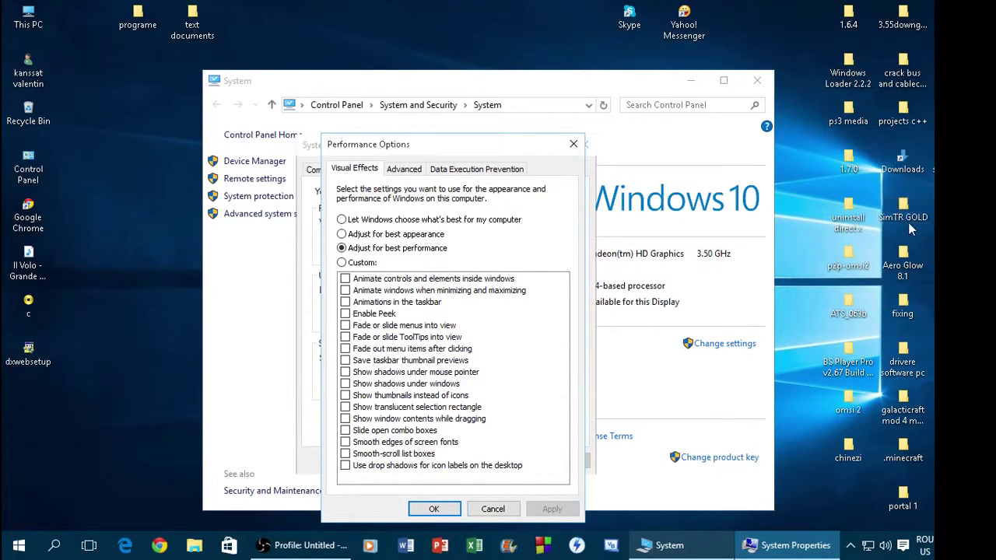
{"action": "left_click", "coordinate": [119, 202]}
{"action": "left_click_drag", "start_coordinate": [107, 328], "coordinate": [70, 378]}
- Apply Let Windows choose what's best for my computer and test the desktop selection rectangle again
{"action": "left_click", "coordinate": [373, 224]}
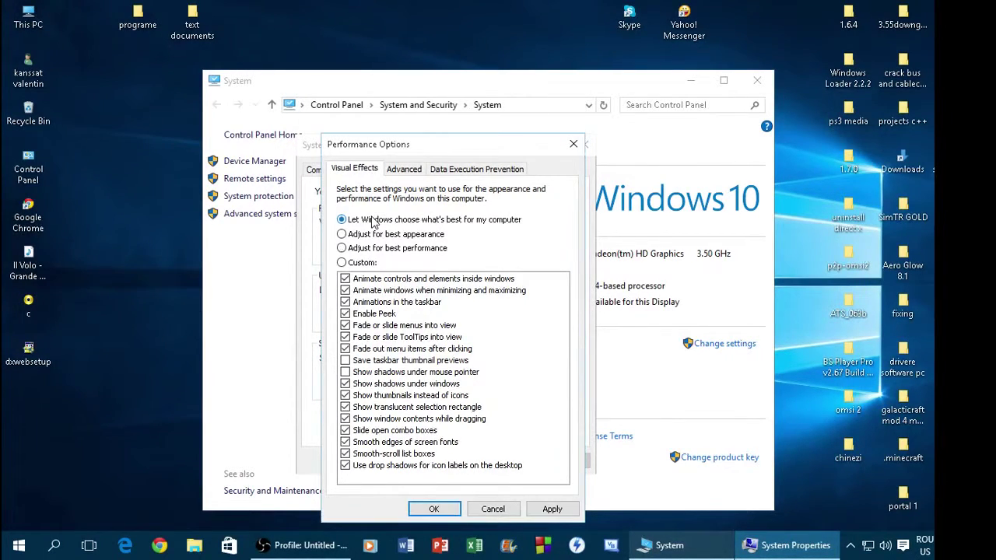
{"action": "left_click", "coordinate": [553, 507]}
{"action": "left_click_drag", "start_coordinate": [175, 214], "coordinate": [138, 339]}
- Apply Adjust for best performance and check how the desktop selection rectangle and the Start menu behave
{"action": "left_click", "coordinate": [360, 240]}
{"action": "left_click", "coordinate": [437, 250]}
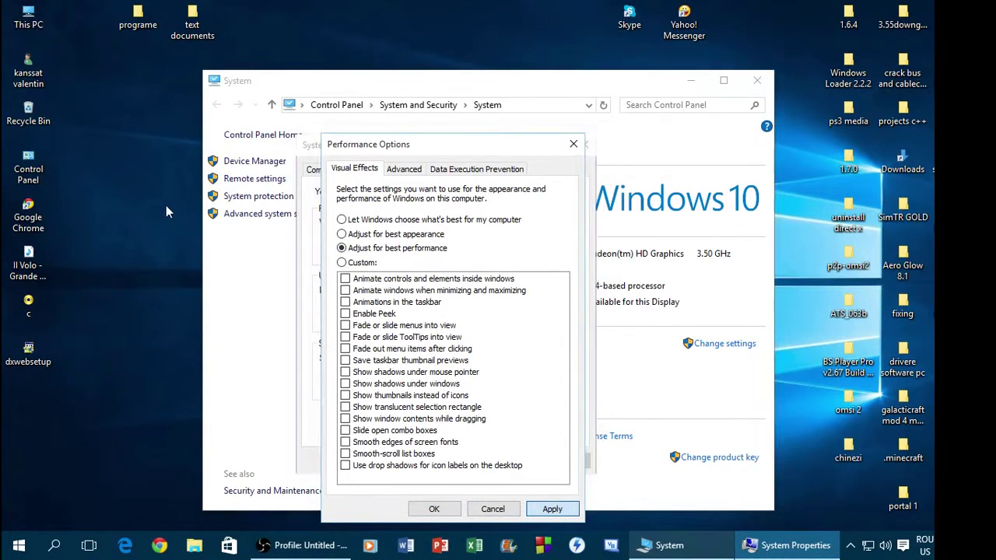
{"action": "left_click_drag", "start_coordinate": [168, 195], "coordinate": [166, 485]}
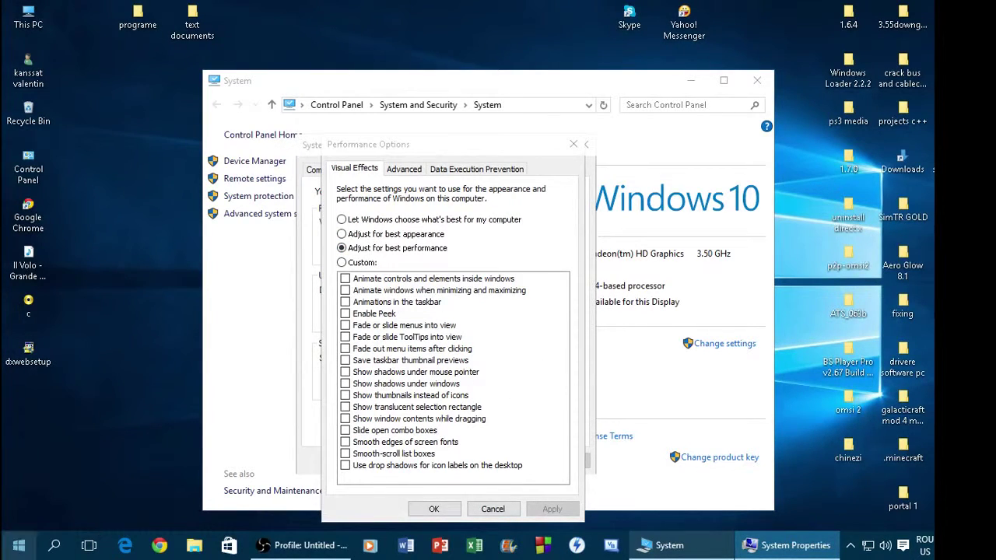
{"action": "left_click", "coordinate": [21, 549]}
{"action": "left_click", "coordinate": [22, 549]}
{"action": "left_click", "coordinate": [20, 548]}
{"action": "left_click", "coordinate": [21, 548]}
- Apply Let Windows choose what's best for my computer and test the Start menu animation
{"action": "left_click", "coordinate": [460, 219]}
{"action": "left_click", "coordinate": [540, 510]}
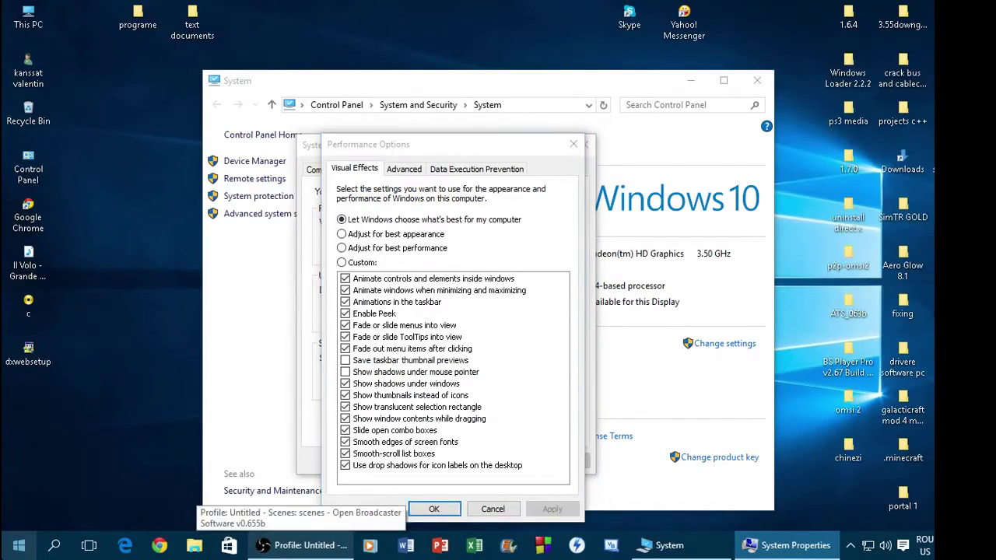
{"action": "left_click", "coordinate": [17, 547]}
{"action": "left_click", "coordinate": [6, 550]}
{"action": "left_click", "coordinate": [4, 552]}
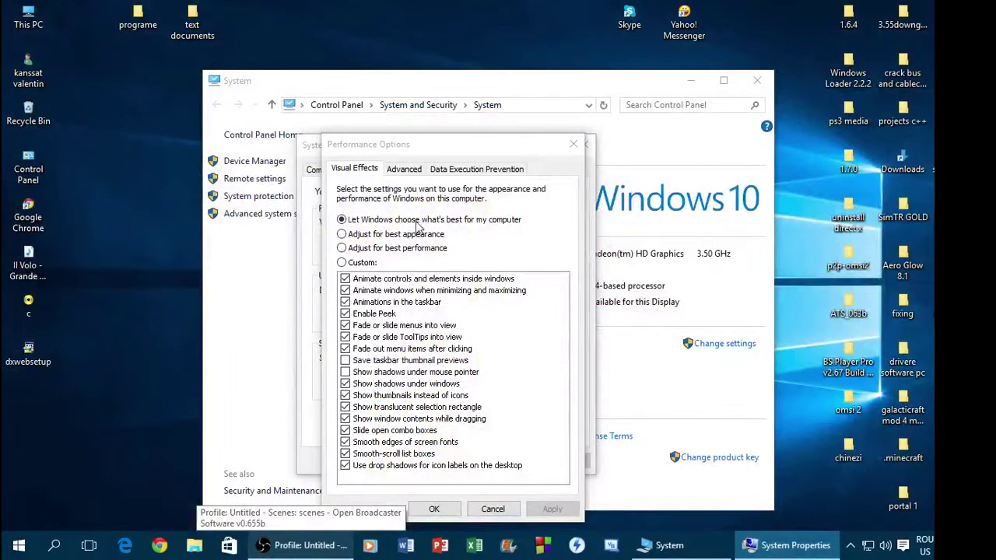
- Apply the Adjust for best appearance preset and test opening and closing the Start menu
{"action": "left_click", "coordinate": [412, 235]}
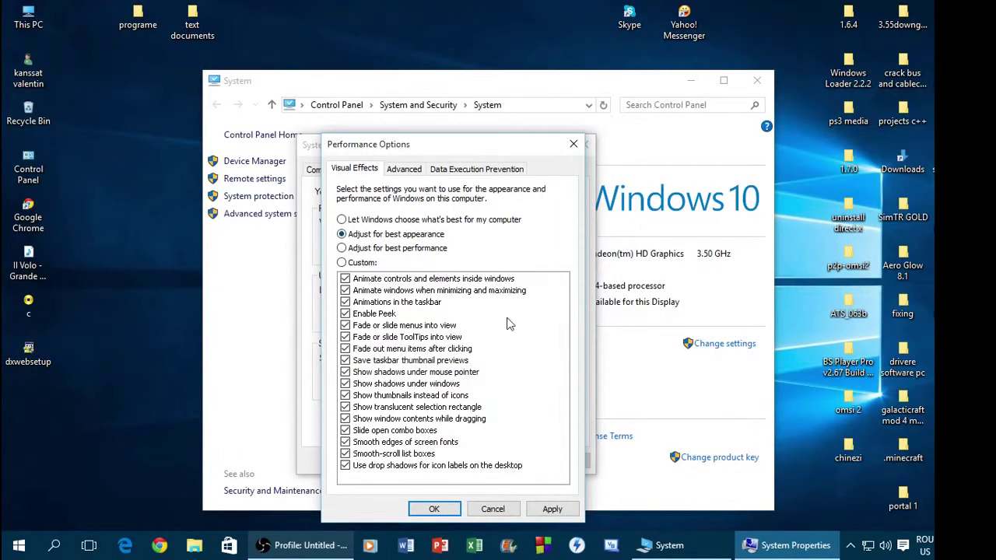
{"action": "left_click", "coordinate": [554, 512]}
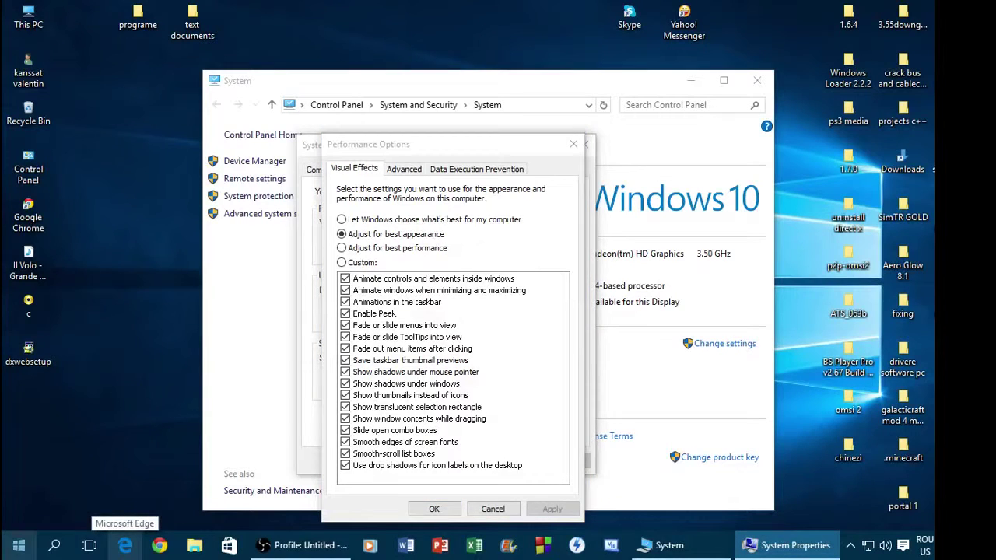
{"action": "left_click", "coordinate": [7, 550]}
{"action": "key", "text": "Escape"}
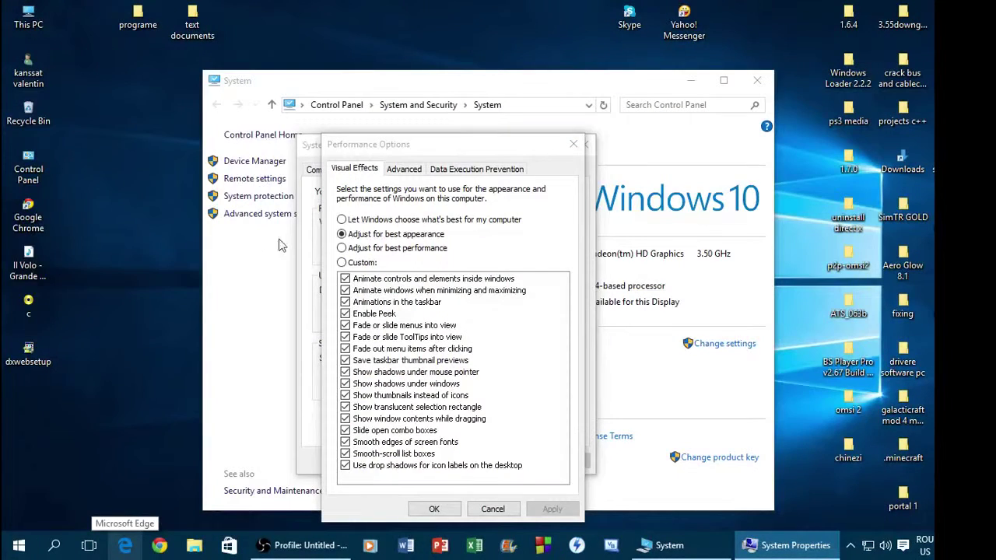
- Set the visual effects to Adjust for best performance, apply the change and close the Performance Options
{"action": "left_click", "coordinate": [342, 247]}
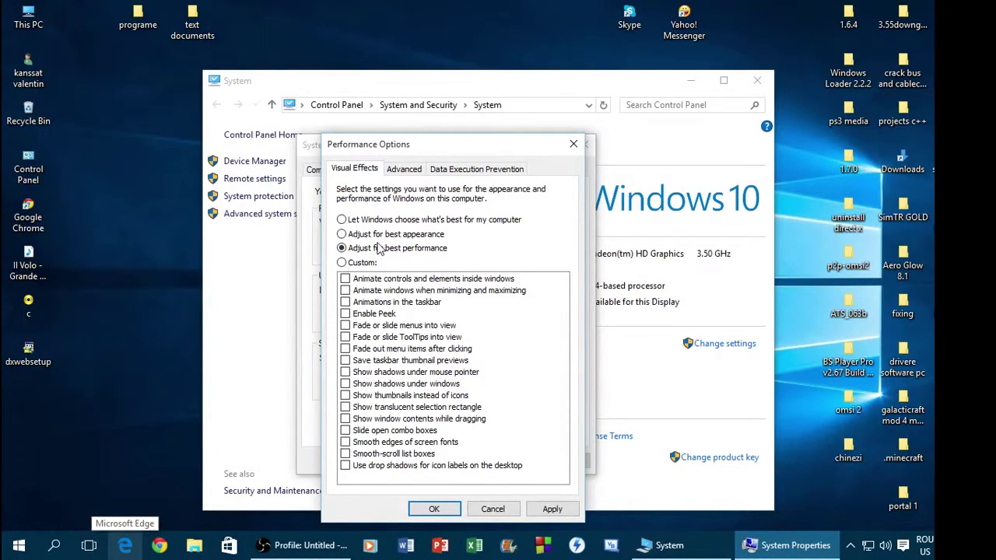
{"action": "left_click", "coordinate": [570, 512]}
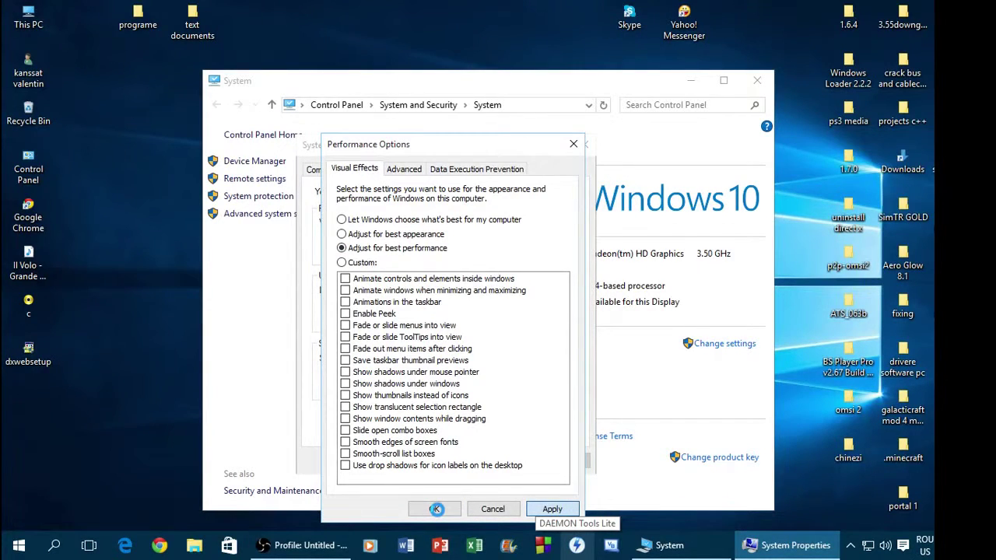
{"action": "left_click", "coordinate": [436, 509]}
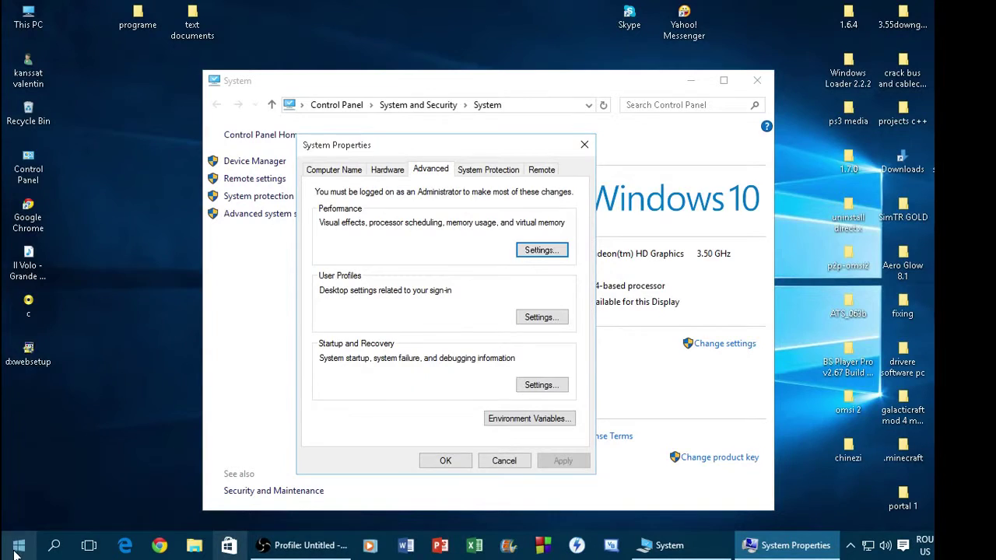
- Open and close the Start menu and Windows search repeatedly to check how quickly they respond
{"action": "left_click", "coordinate": [17, 549]}
{"action": "left_click", "coordinate": [17, 549]}
{"action": "left_click", "coordinate": [54, 547]}
{"action": "left_click", "coordinate": [55, 548]}
{"action": "left_click", "coordinate": [54, 548]}
{"action": "left_click", "coordinate": [54, 547]}
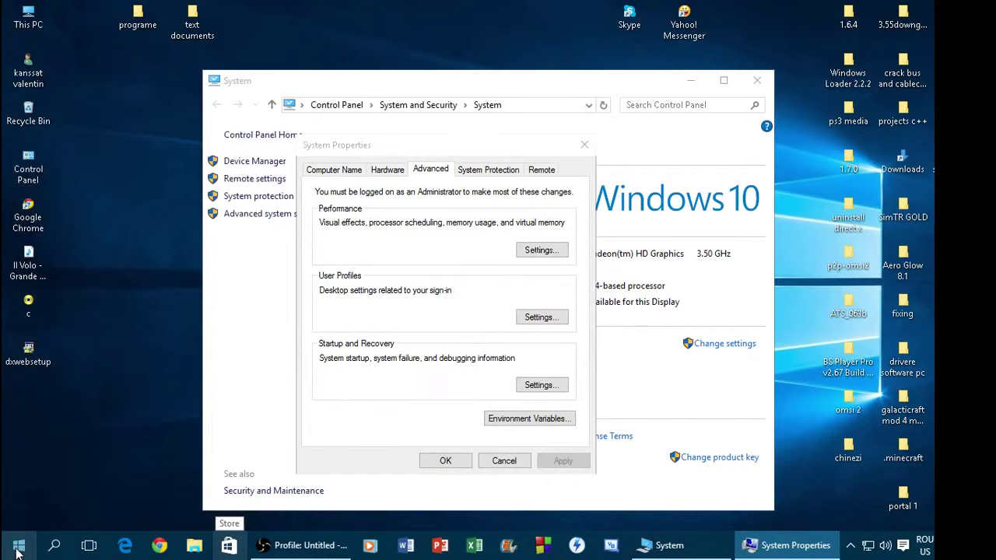
{"action": "left_click", "coordinate": [17, 549]}
{"action": "left_click", "coordinate": [17, 549]}
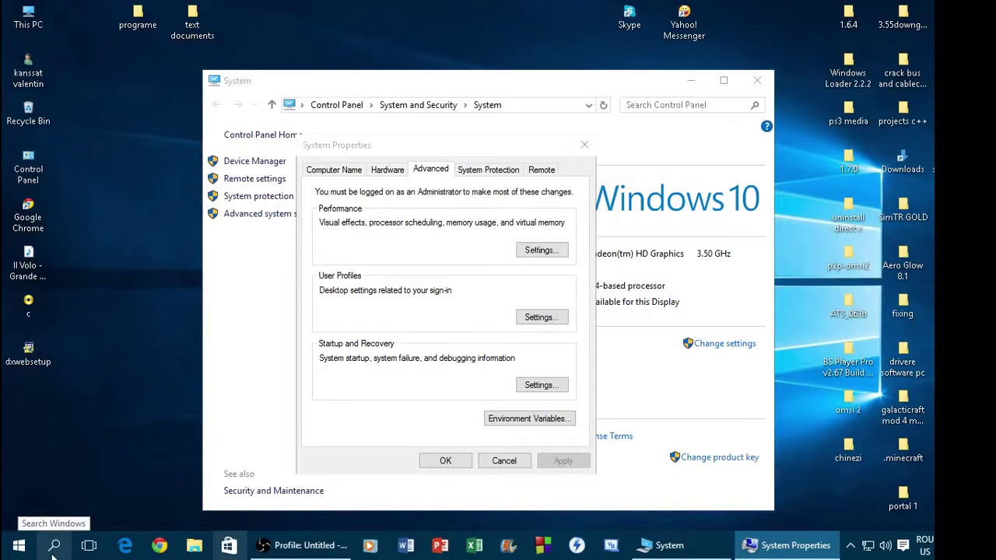
{"action": "left_click", "coordinate": [17, 549]}
{"action": "left_click", "coordinate": [17, 549]}
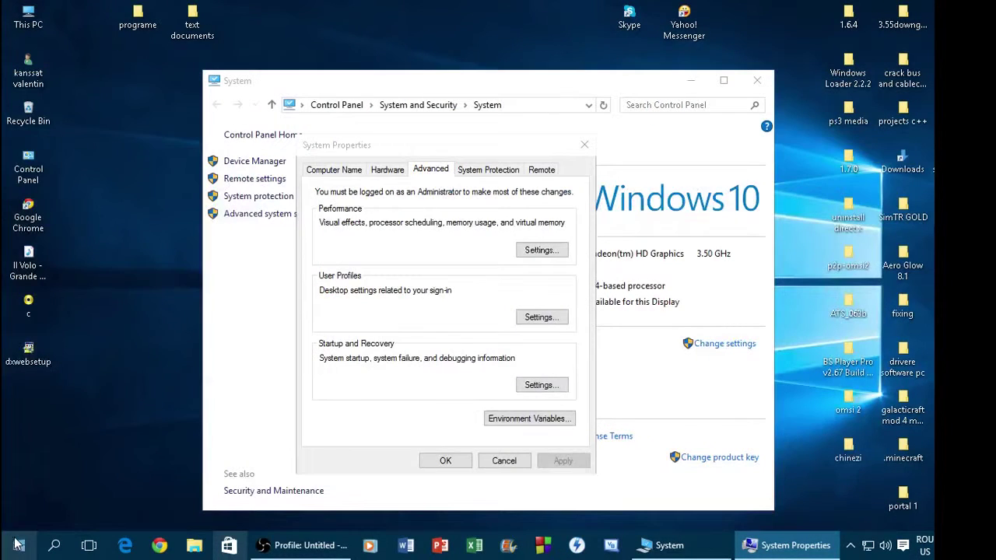
- Close the System Properties dialog and the System window to return to the desktop
{"action": "left_click", "coordinate": [775, 552]}
{"action": "left_click", "coordinate": [585, 145]}
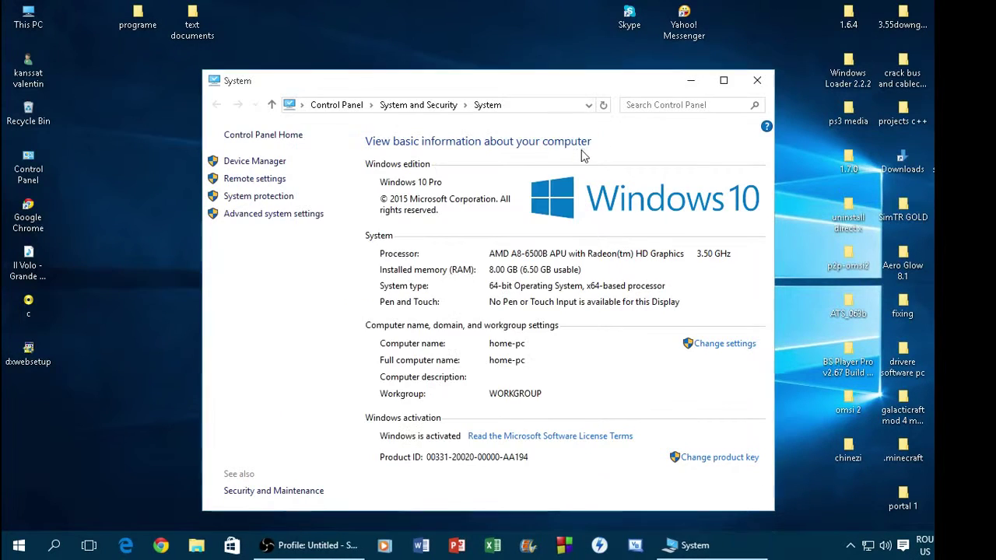
{"action": "left_click", "coordinate": [688, 81]}
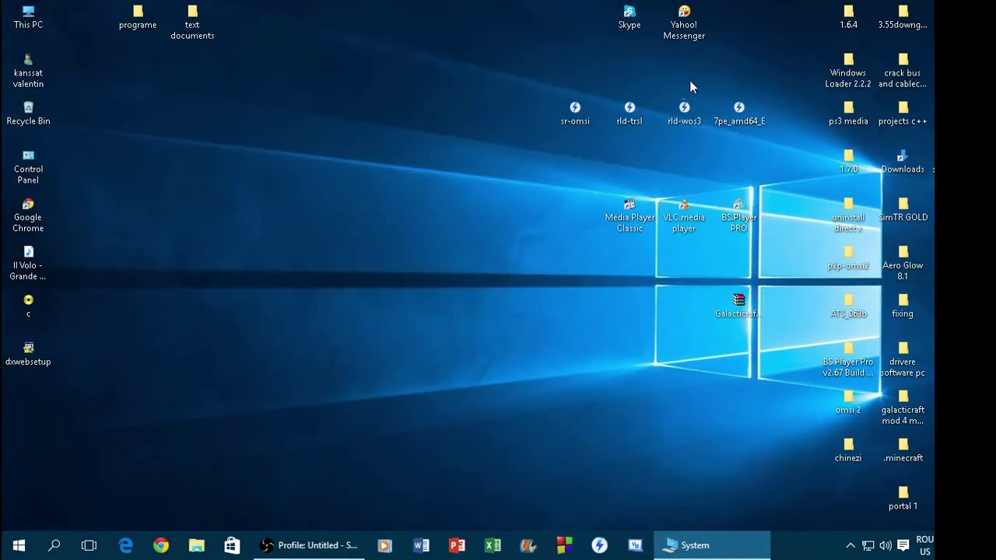
{"action": "left_click", "coordinate": [739, 550]}
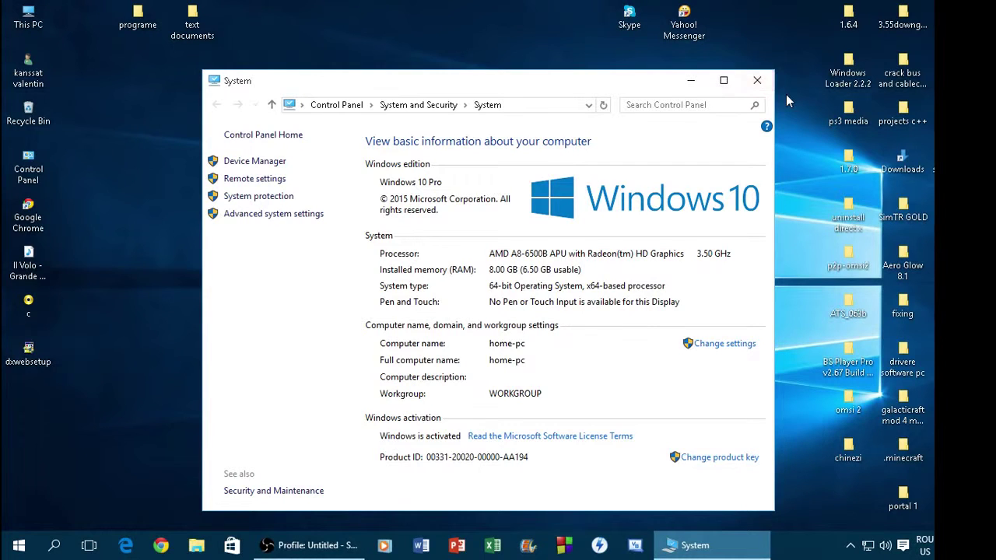
{"action": "left_click", "coordinate": [757, 81]}
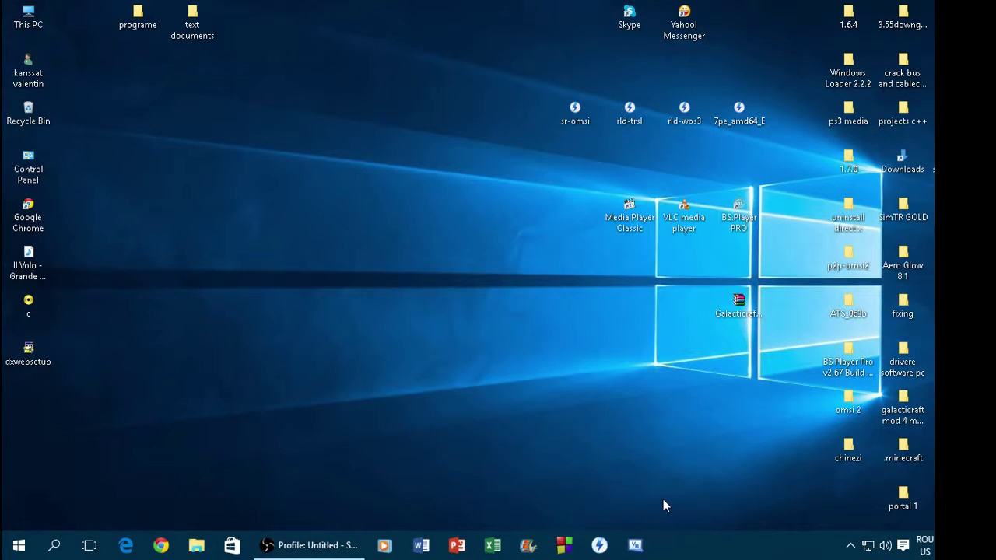
- Open Task Manager and review the list of programs that run at startup
{"action": "right_click", "coordinate": [677, 555]}
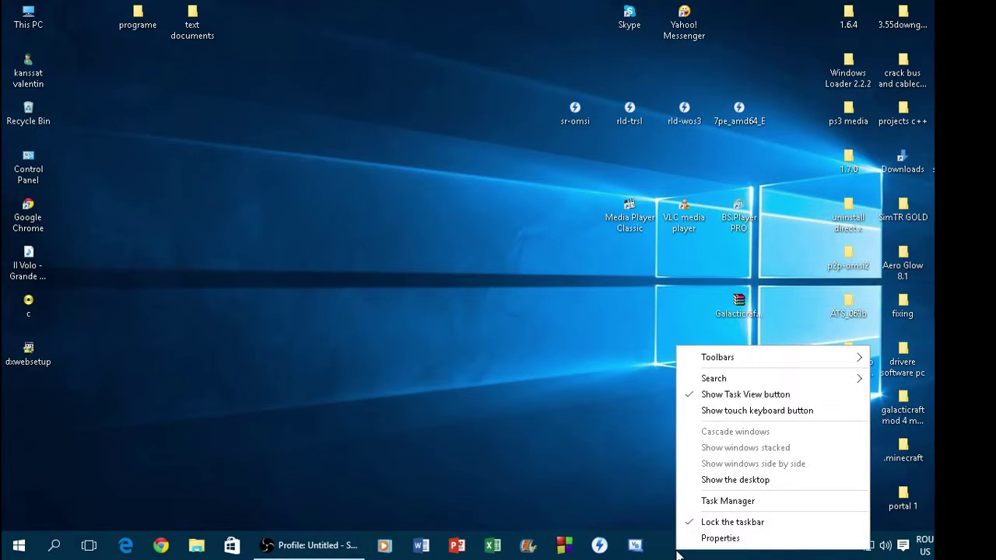
{"action": "left_click", "coordinate": [722, 502]}
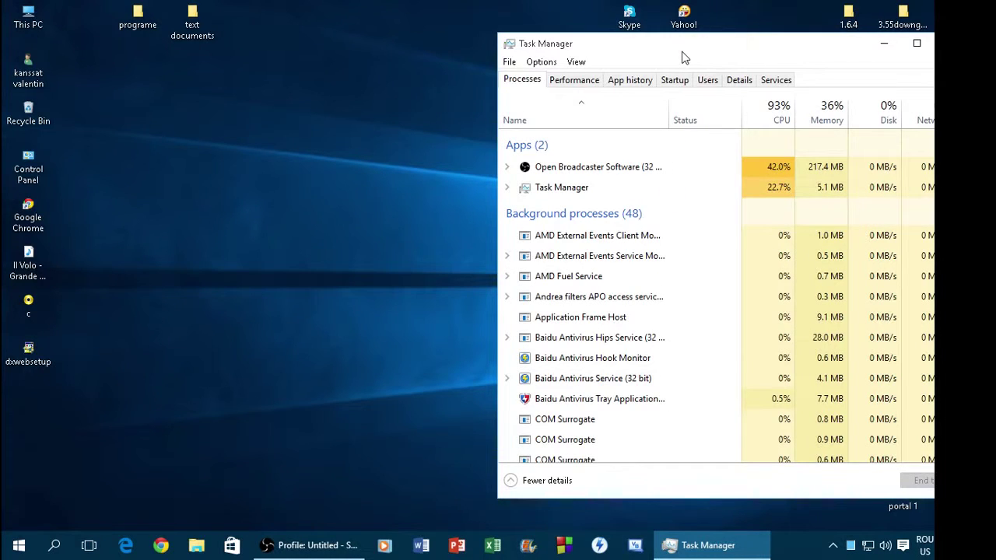
{"action": "left_click_drag", "start_coordinate": [604, 46], "coordinate": [409, 48]}
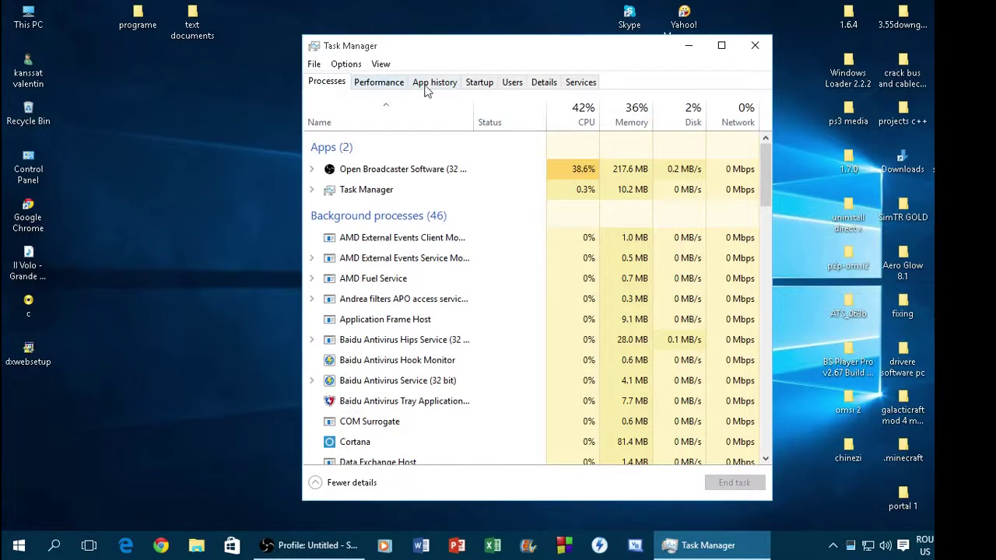
{"action": "left_click", "coordinate": [479, 87]}
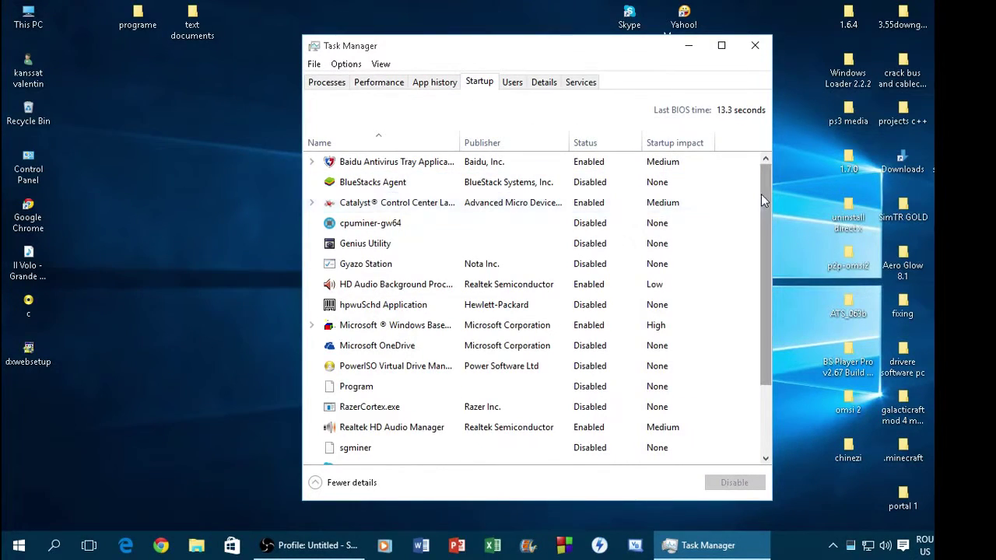
{"action": "left_click_drag", "start_coordinate": [761, 193], "coordinate": [766, 274]}
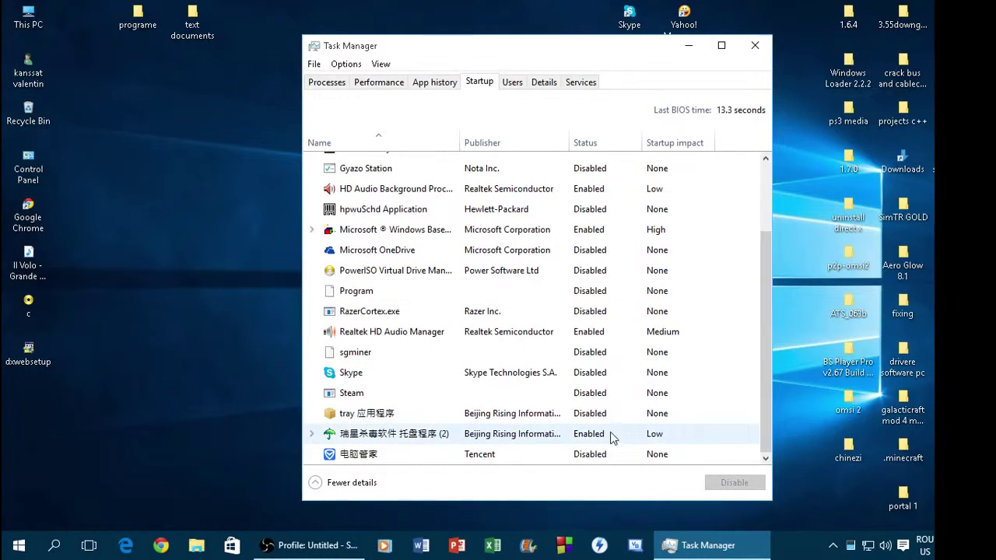
- Examine the grouped Beijing Rising startup entry by expanding and collapsing it, and close Task Manager
{"action": "left_click", "coordinate": [690, 441]}
{"action": "left_click", "coordinate": [732, 483]}
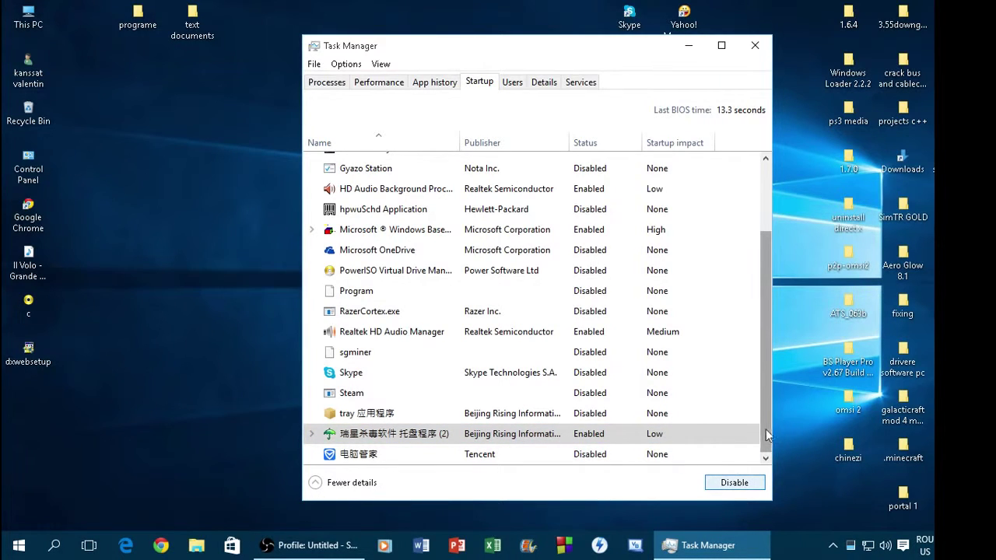
{"action": "left_click", "coordinate": [310, 434]}
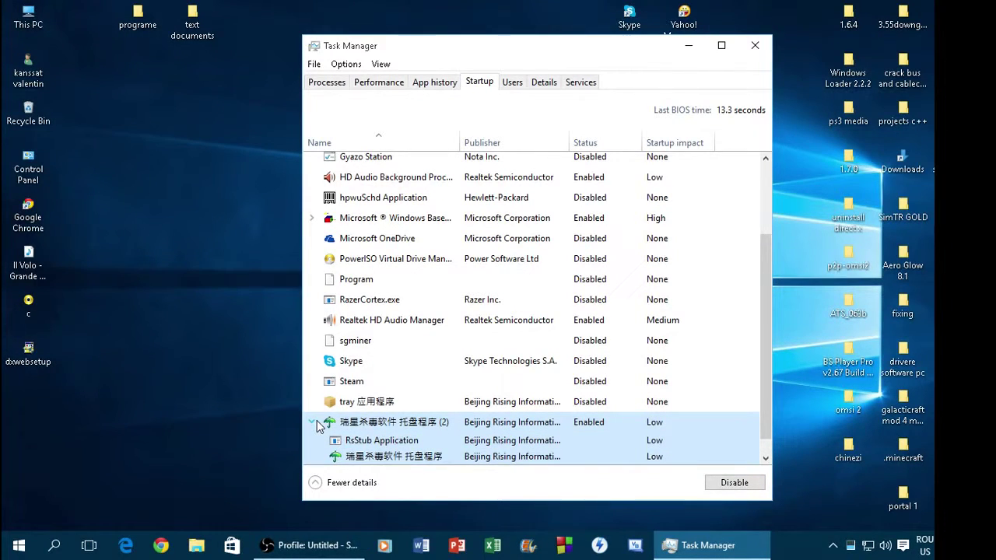
{"action": "left_click", "coordinate": [313, 422]}
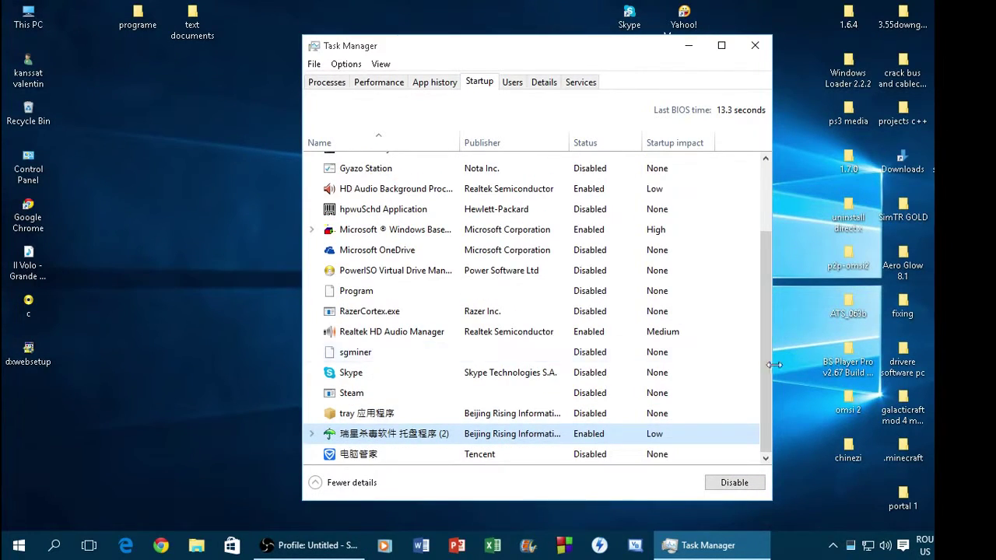
{"action": "left_click_drag", "start_coordinate": [768, 363], "coordinate": [781, 238]}
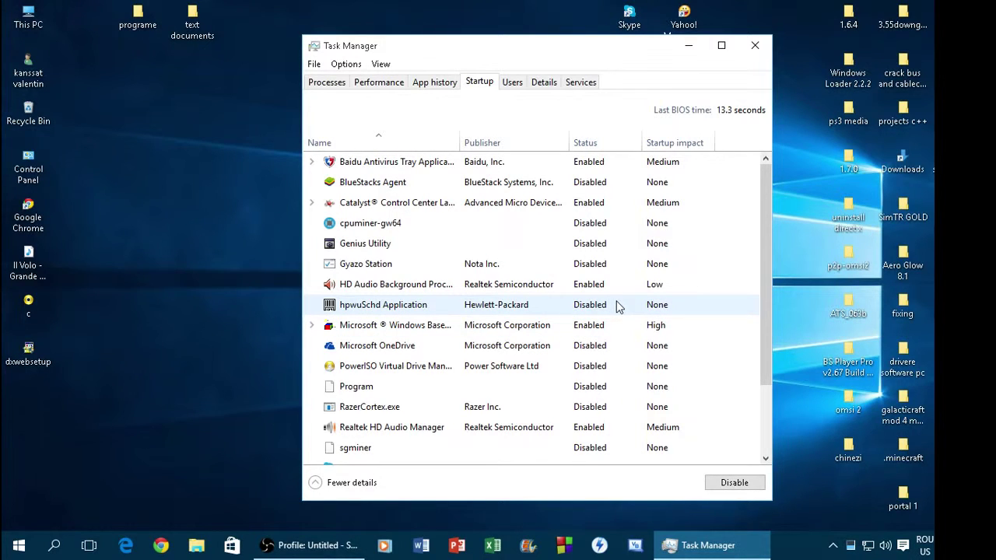
{"action": "left_click", "coordinate": [759, 50]}
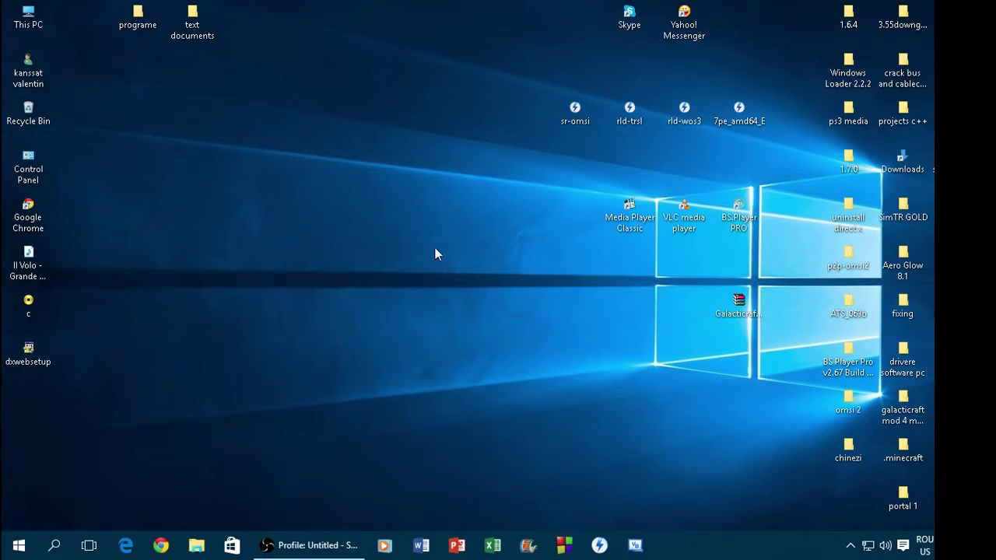
- Open the advanced system settings from This PC's properties and show the System Protection settings
{"action": "right_click", "coordinate": [33, 24]}
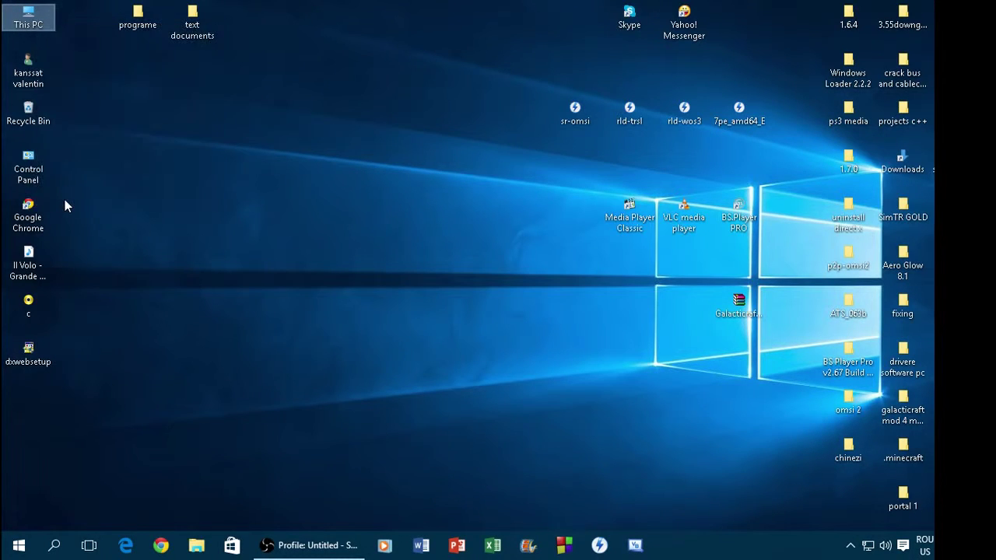
{"action": "key", "text": "alt+Return"}
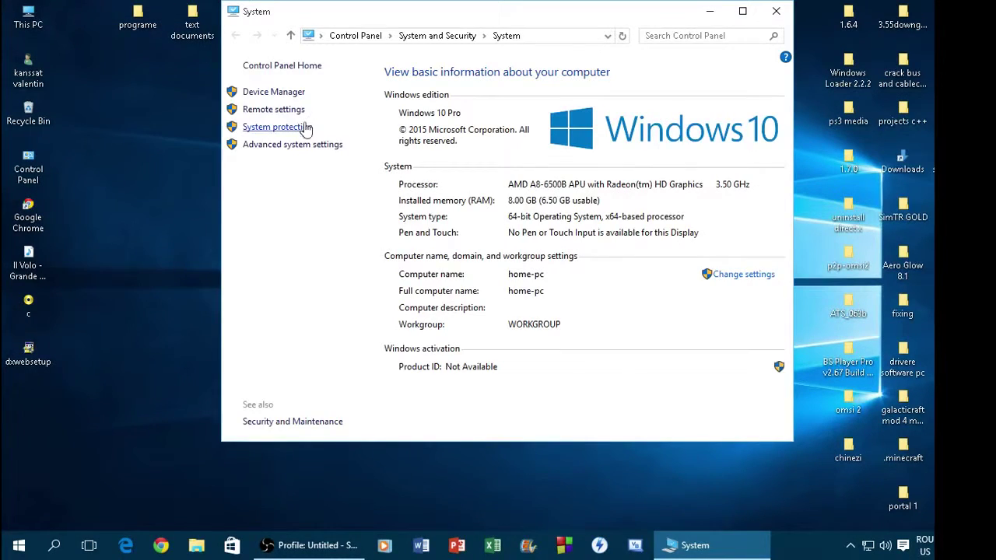
{"action": "left_click", "coordinate": [300, 148]}
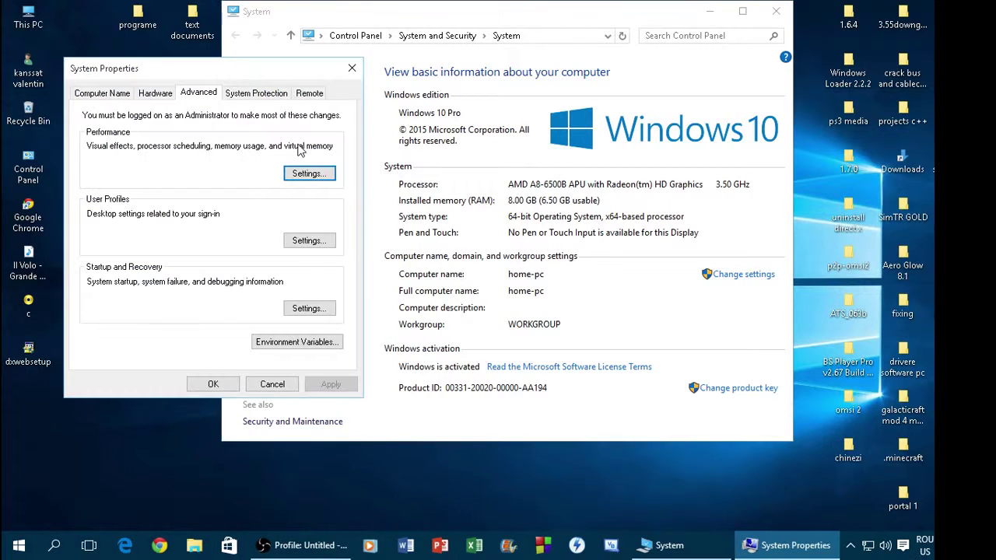
{"action": "left_click_drag", "start_coordinate": [211, 73], "coordinate": [514, 61]}
{"action": "left_click", "coordinate": [565, 83]}
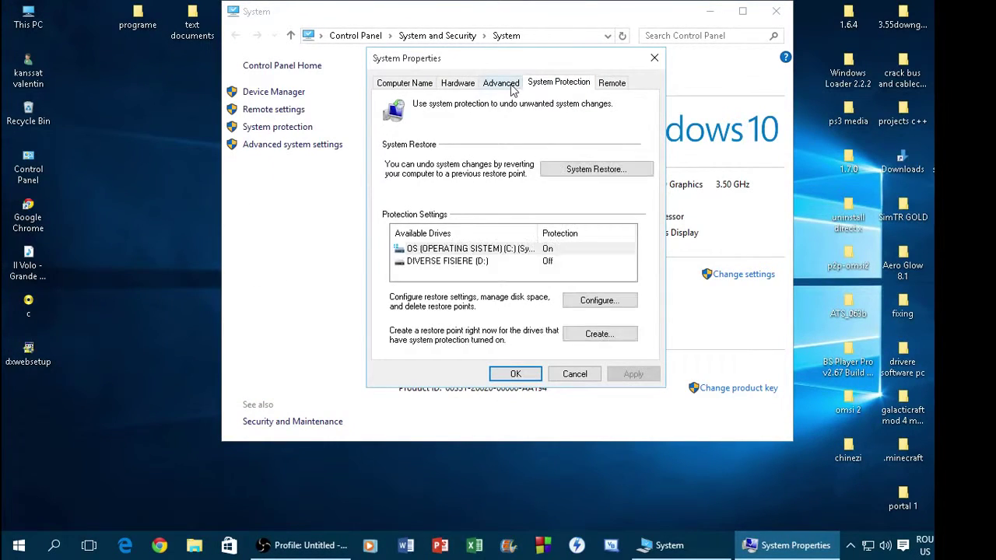
- Confirm Turn on system protection for the C: drive, and open and cancel the restore point creation dialog
{"action": "left_click", "coordinate": [582, 303]}
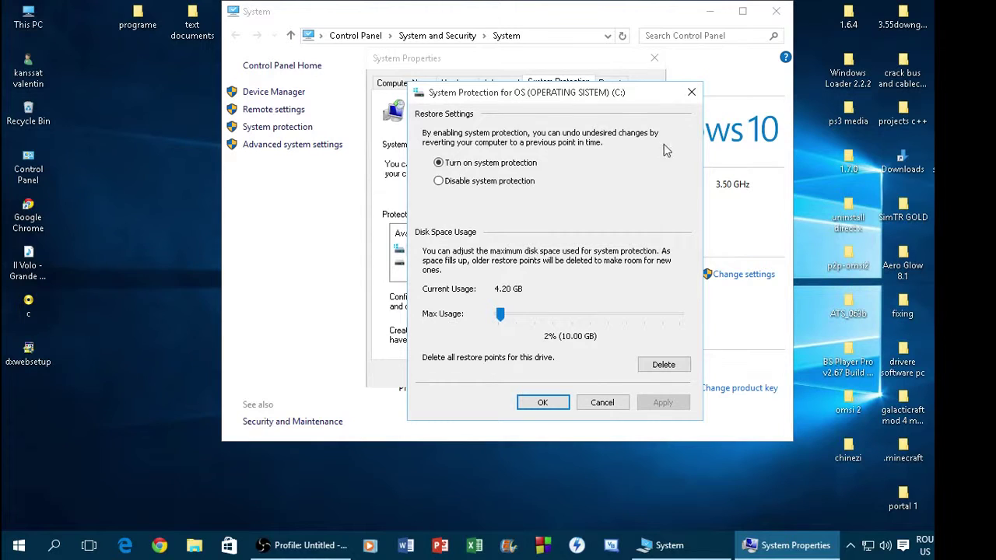
{"action": "left_click", "coordinate": [690, 95]}
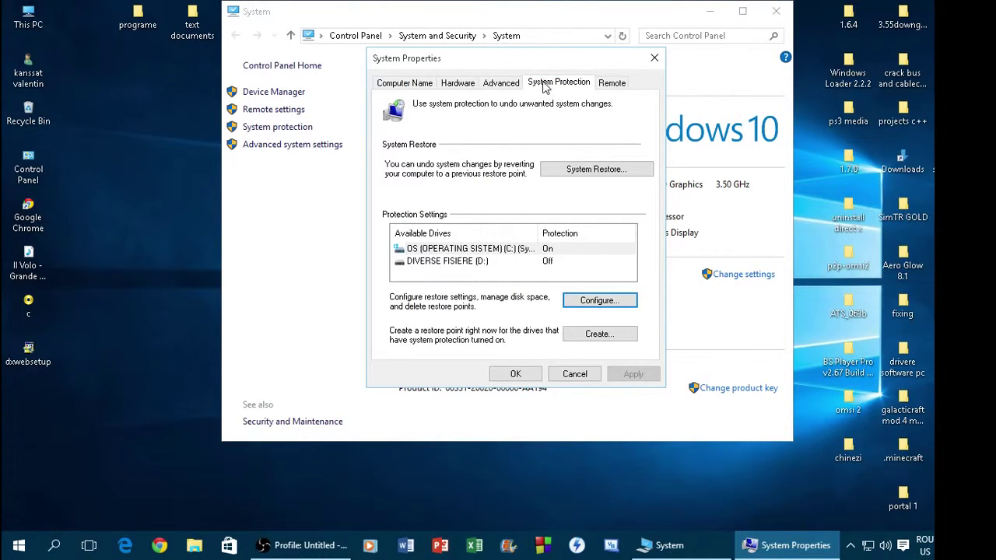
{"action": "left_click", "coordinate": [599, 303]}
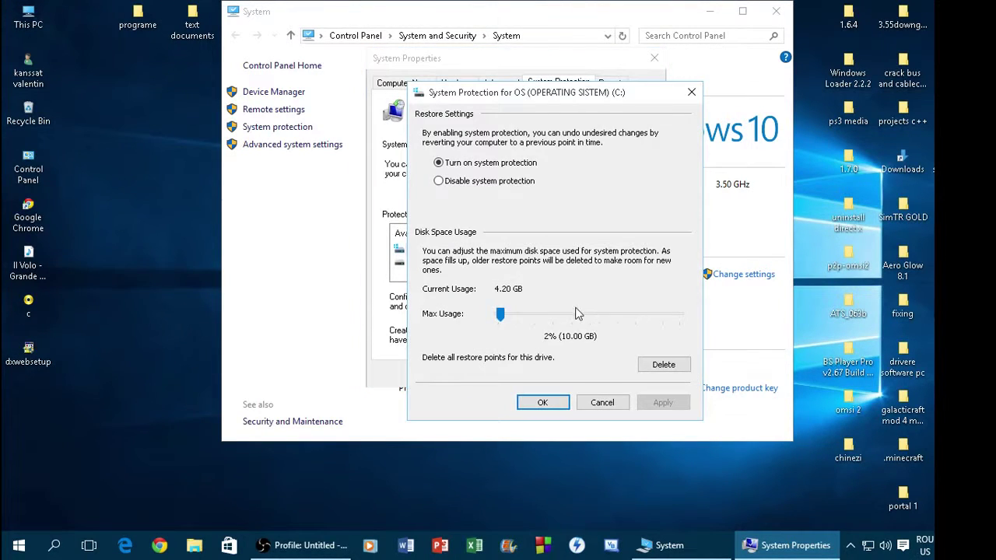
{"action": "left_click", "coordinate": [523, 184]}
{"action": "left_click", "coordinate": [513, 165]}
{"action": "left_click", "coordinate": [679, 405]}
{"action": "left_click", "coordinate": [545, 403]}
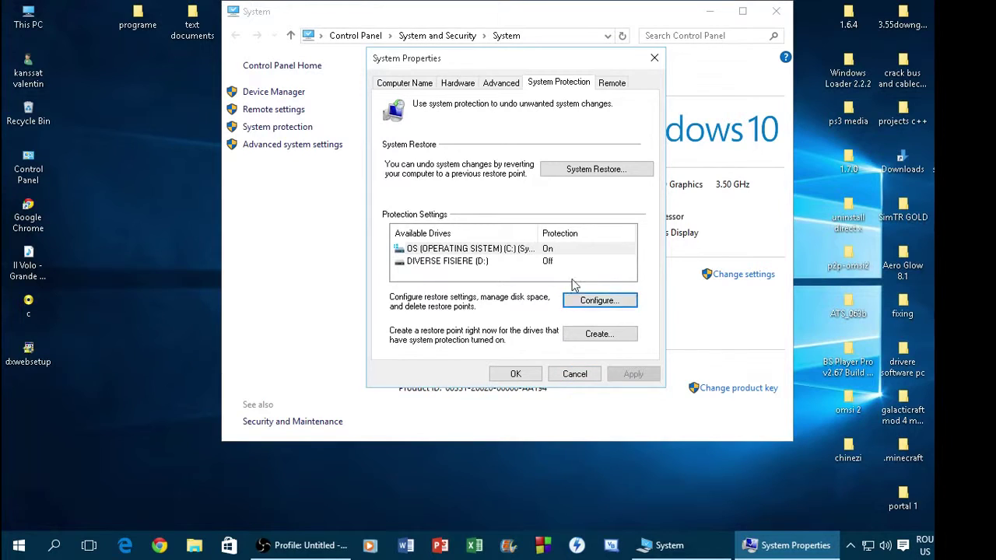
{"action": "left_click", "coordinate": [591, 340]}
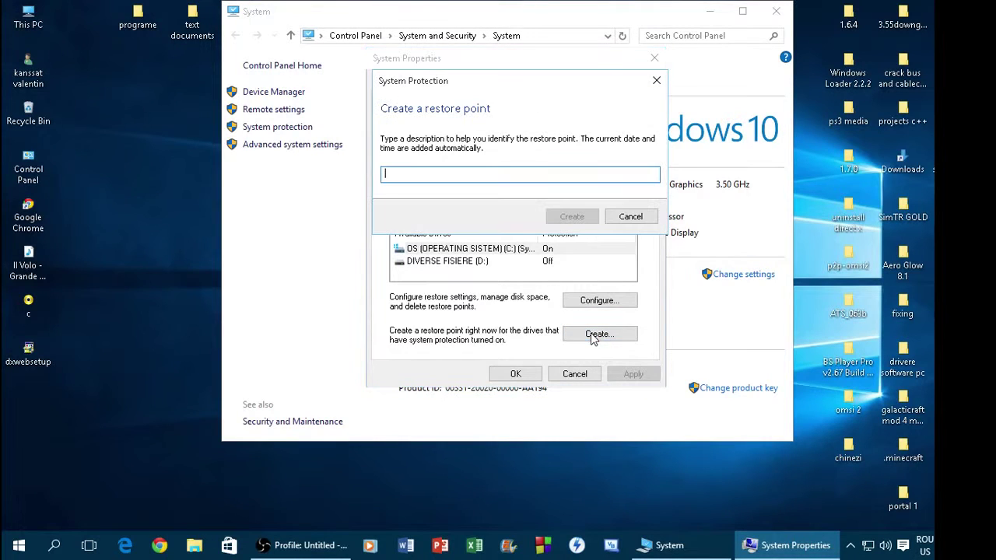
{"action": "left_click", "coordinate": [635, 219]}
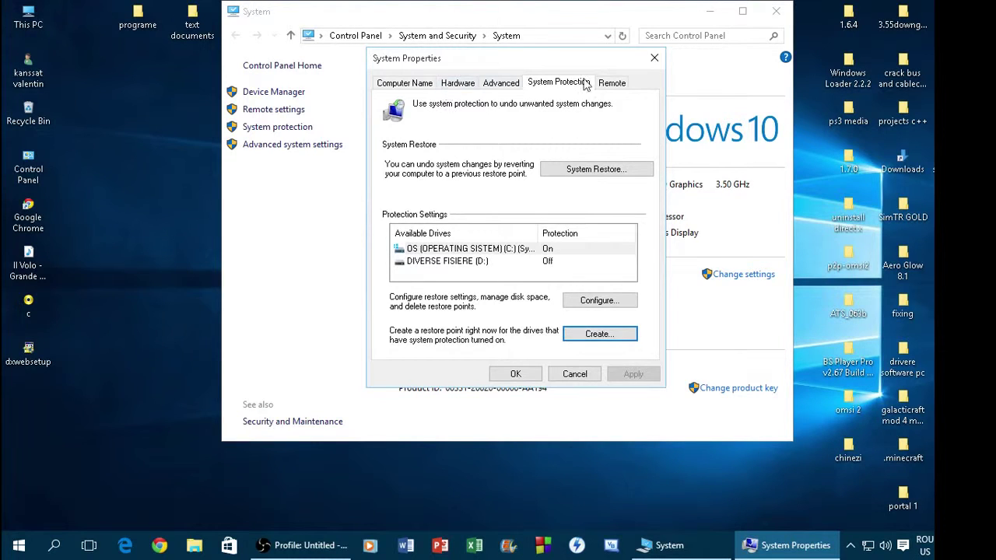
- Disallow Remote Assistance connections to this computer and apply the change
{"action": "left_click", "coordinate": [611, 84]}
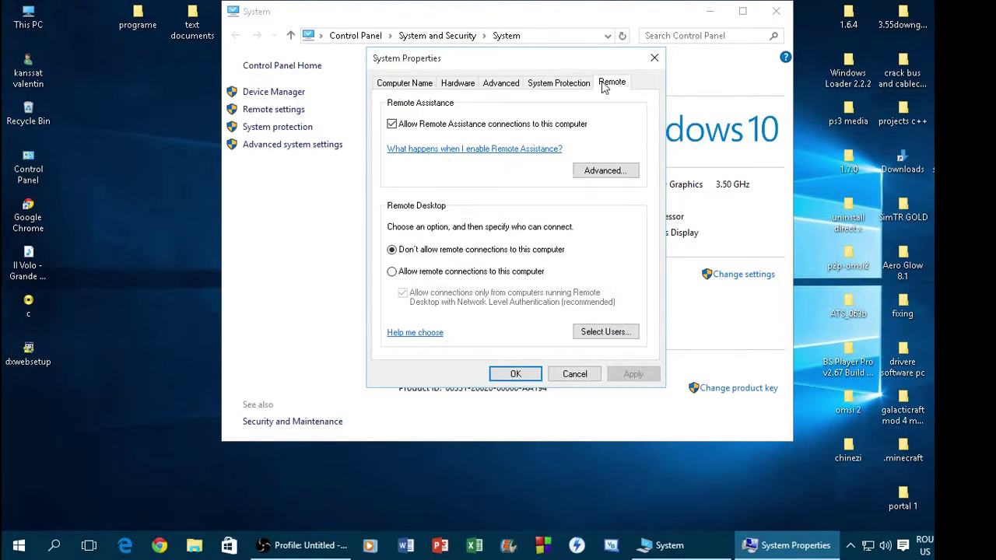
{"action": "left_click", "coordinate": [391, 124]}
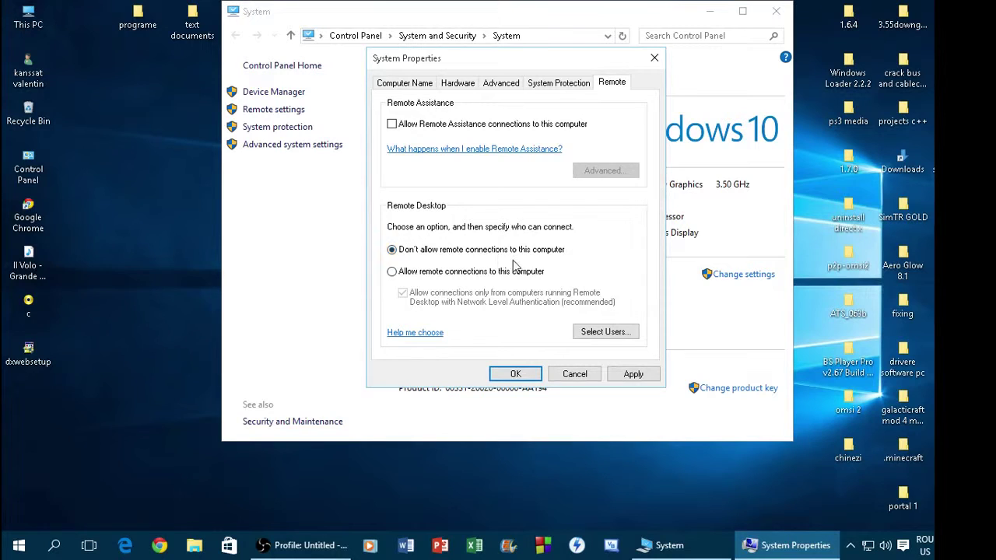
{"action": "left_click", "coordinate": [632, 375]}
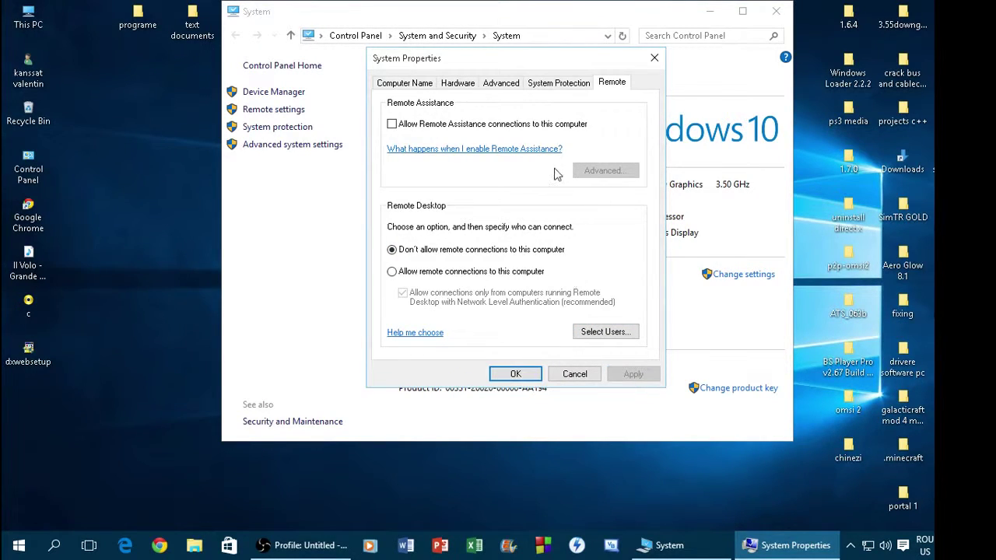
- Set the Startup and Recovery display time for the operating system list to 15 seconds, and close System Properties and the System window
{"action": "left_click", "coordinate": [425, 83]}
{"action": "left_click", "coordinate": [458, 84]}
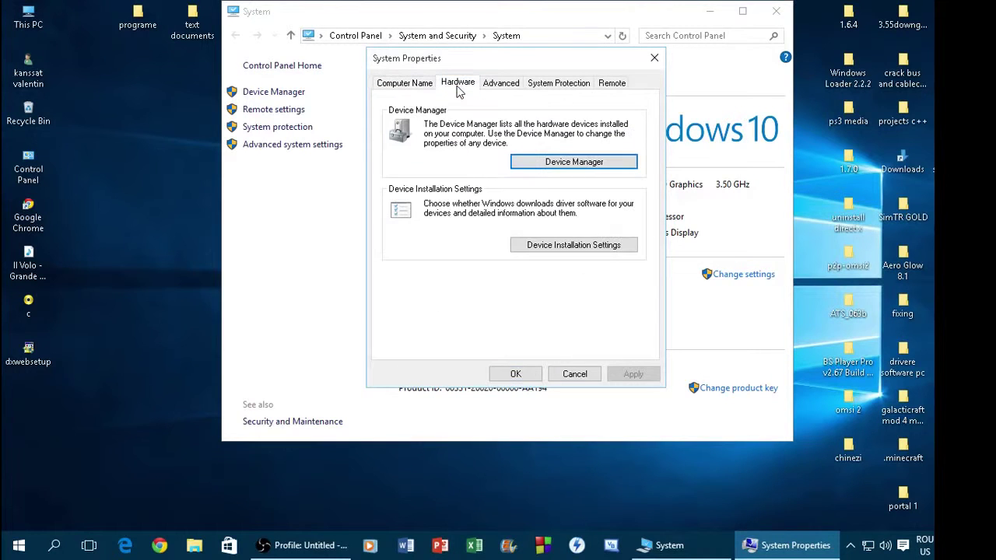
{"action": "left_click", "coordinate": [494, 86]}
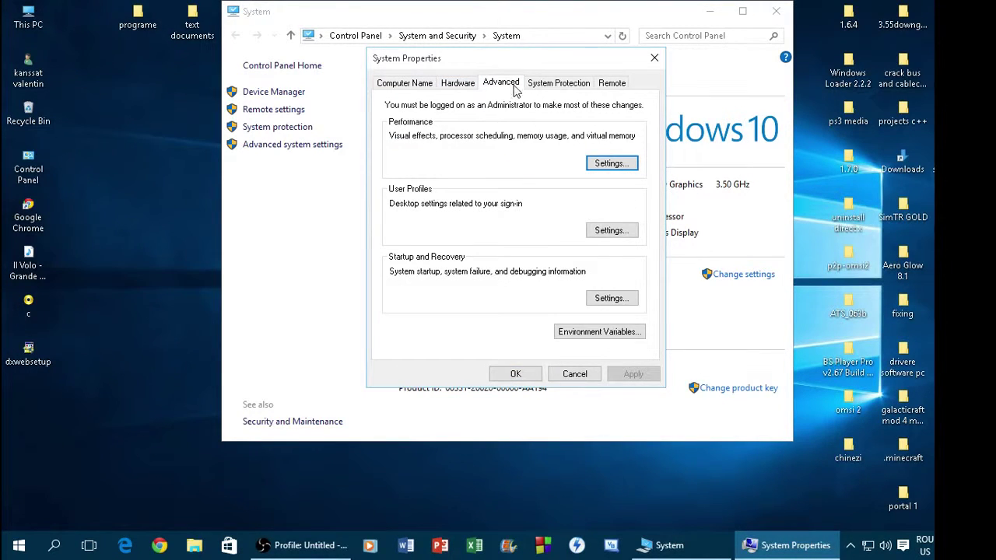
{"action": "left_click", "coordinate": [614, 300]}
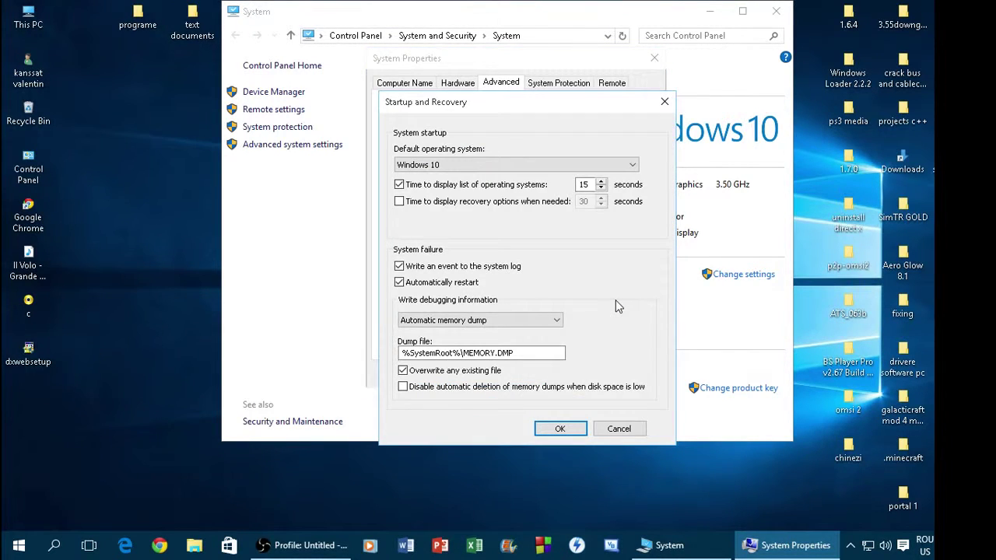
{"action": "double_click", "coordinate": [593, 185]}
{"action": "left_click", "coordinate": [593, 184]}
{"action": "left_click_drag", "start_coordinate": [590, 186], "coordinate": [582, 187]}
{"action": "type", "text": "15"}
{"action": "left_click", "coordinate": [560, 429]}
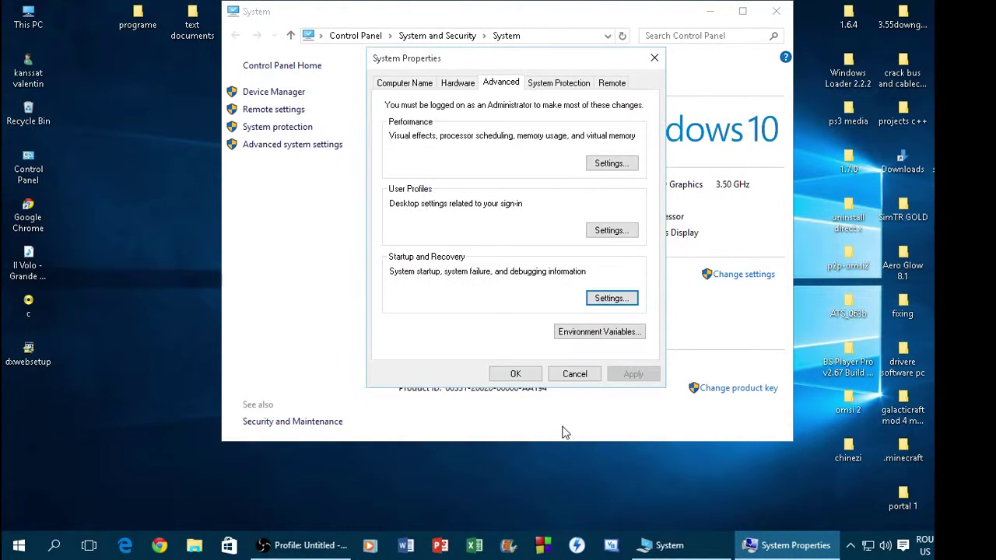
{"action": "left_click", "coordinate": [509, 373]}
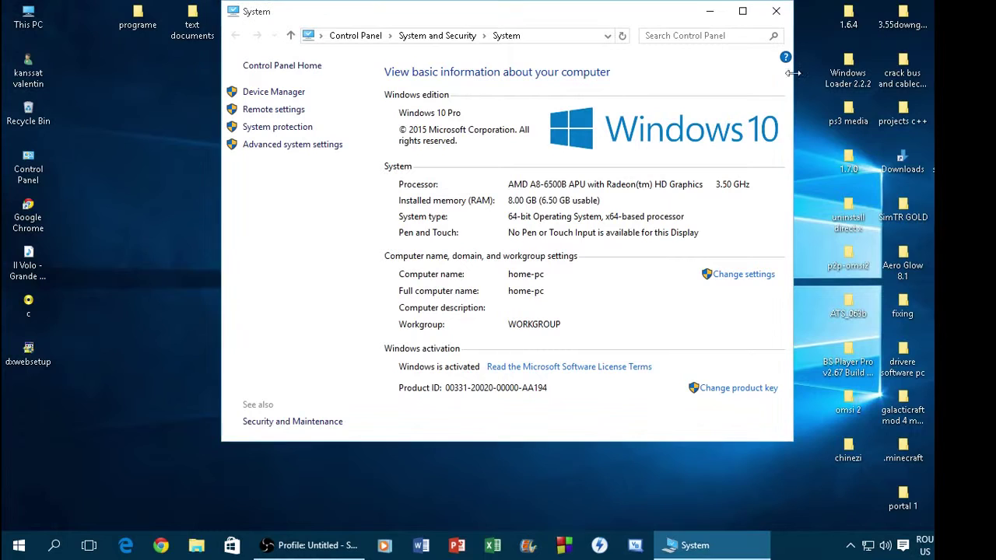
{"action": "left_click", "coordinate": [776, 12]}
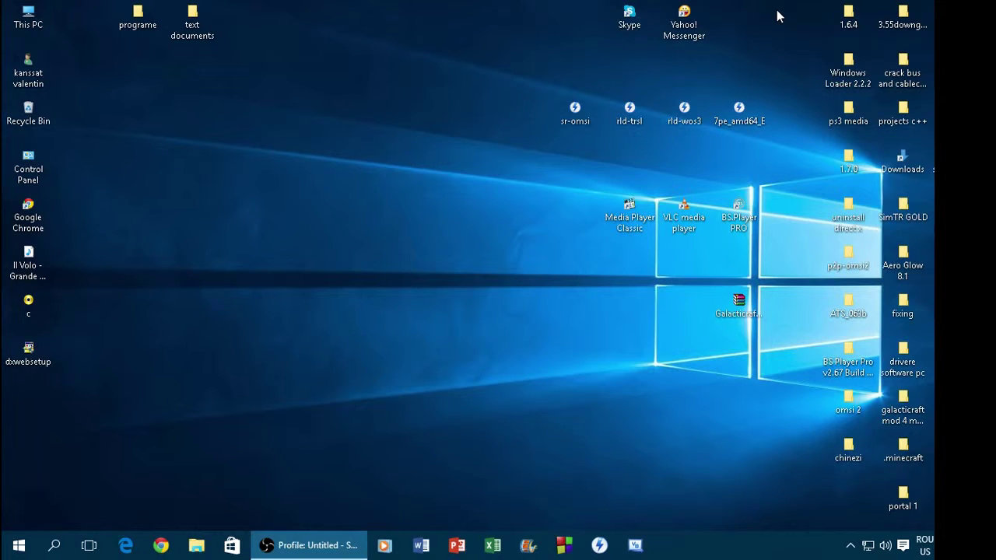
{"action": "left_click", "coordinate": [294, 549]}
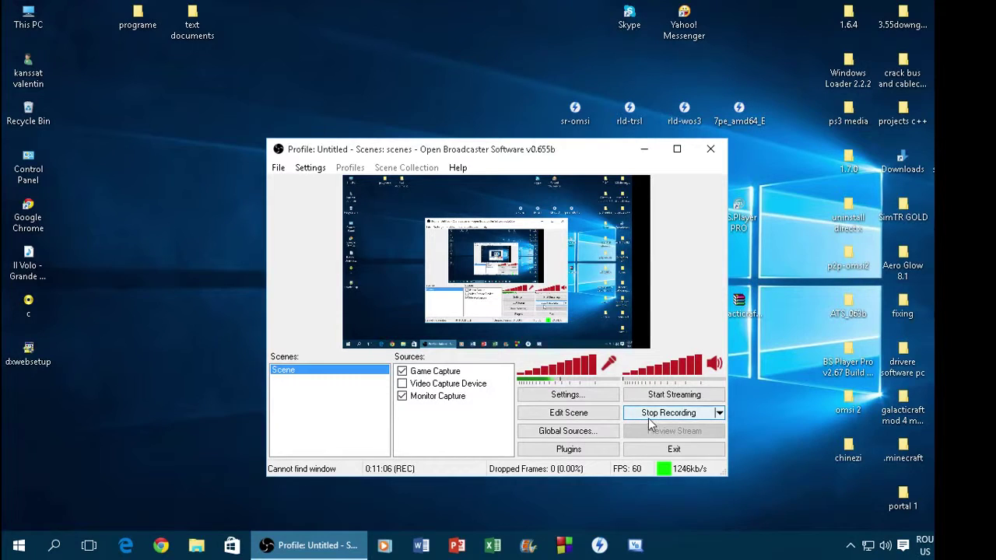